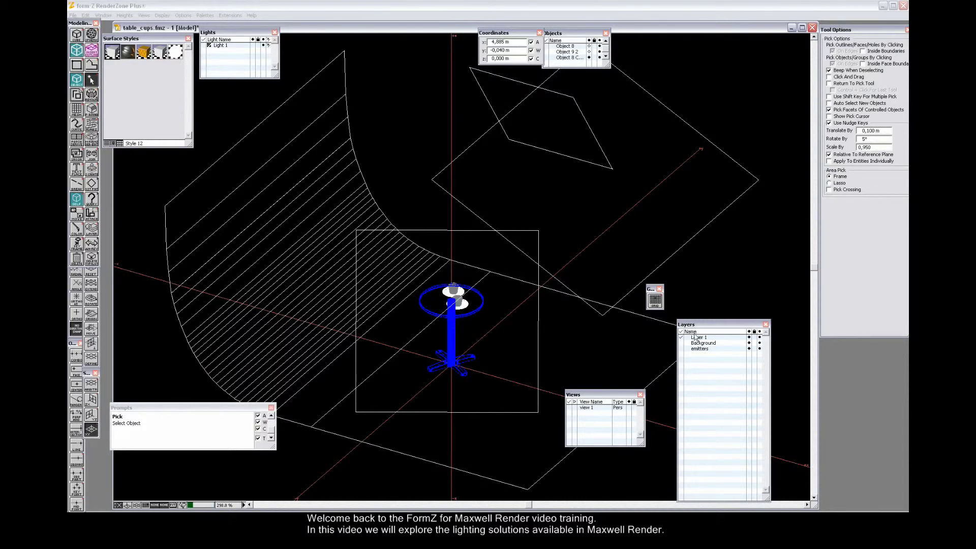
Hide the Background and emitters layers and switch to the View 1 close-up of the table and cups.
left_click(748, 343)
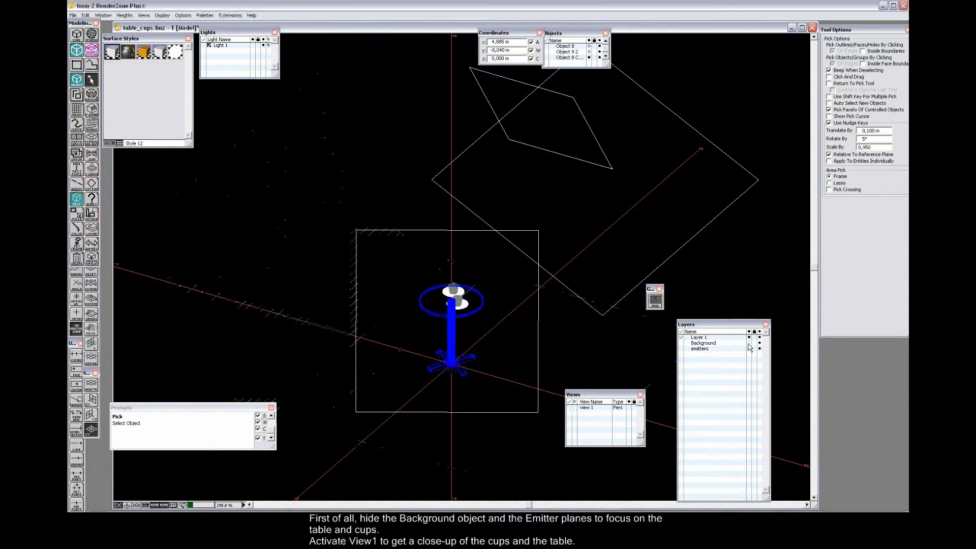
left_click(749, 350)
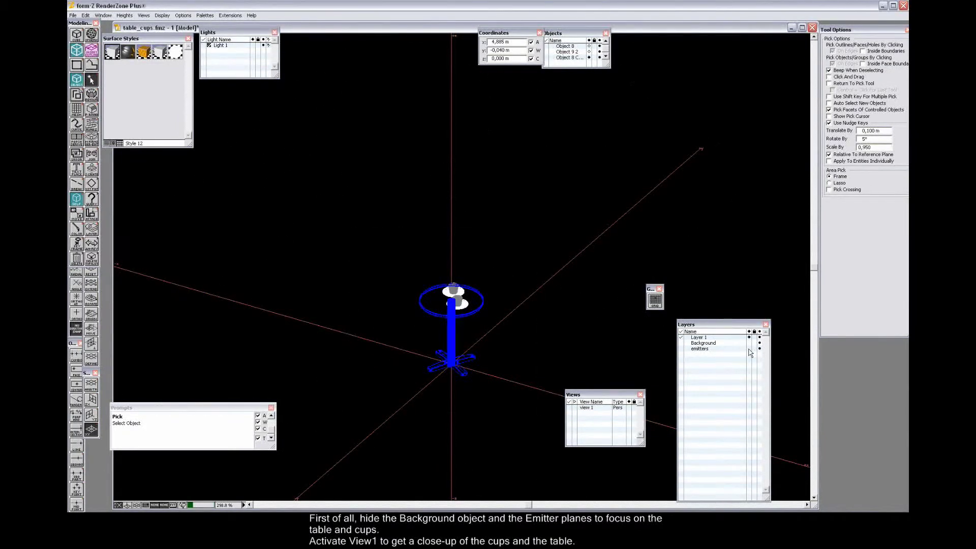
left_click(575, 408)
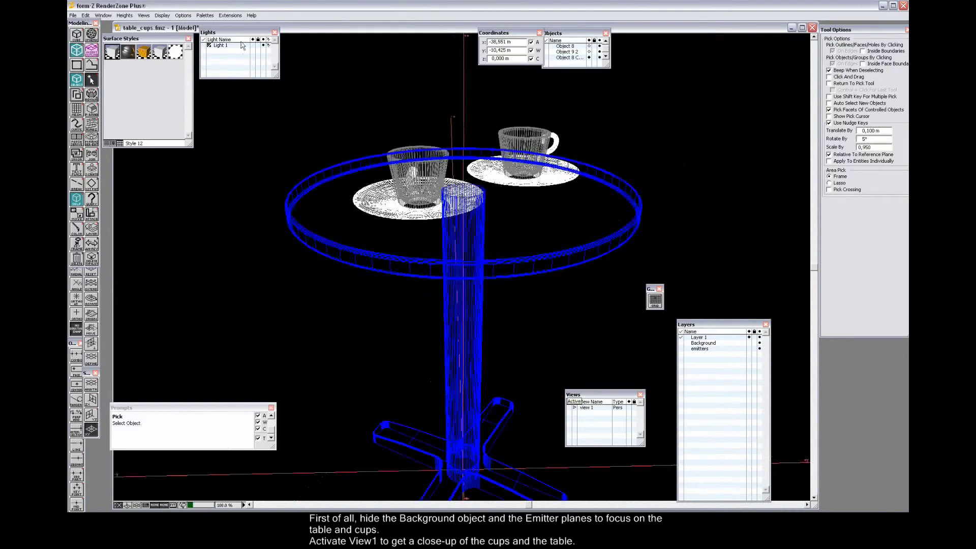
left_click(162, 15)
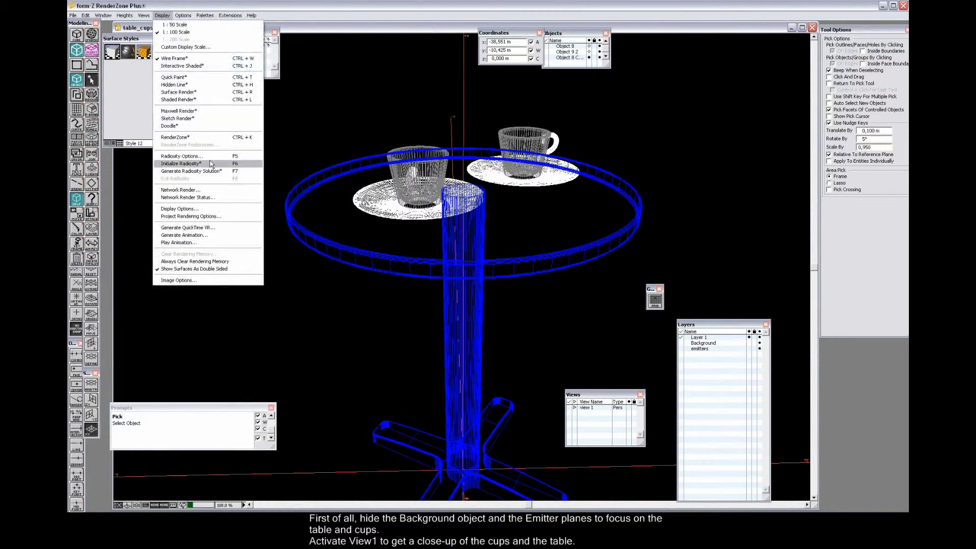
In Maxwell Render Options, review the General, Environment (Sky Type left at None) and Camera tabs.
left_click(203, 208)
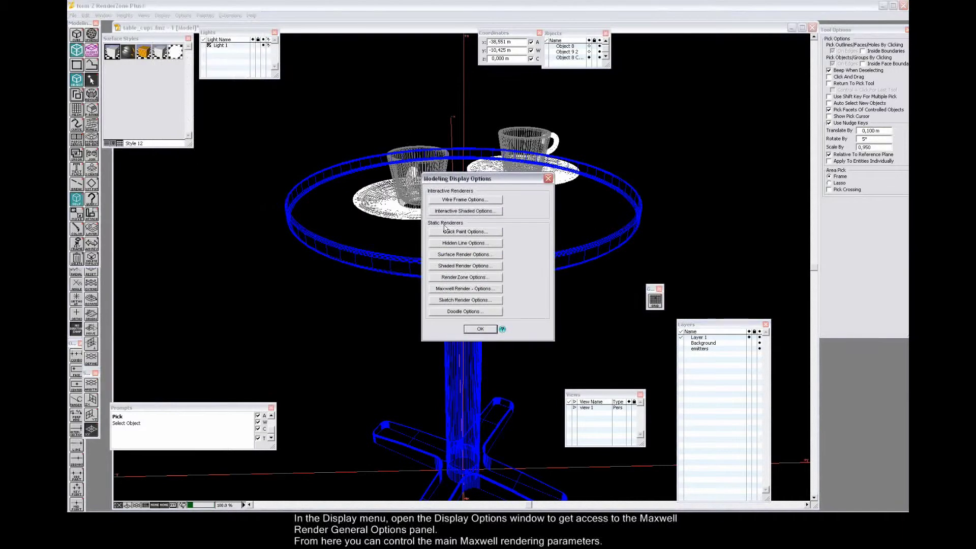
left_click(462, 288)
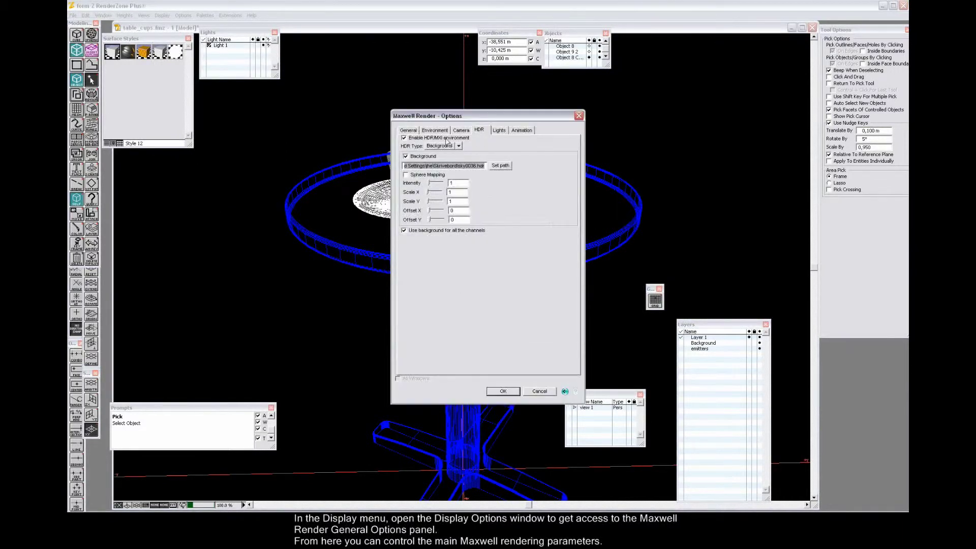
left_click(411, 131)
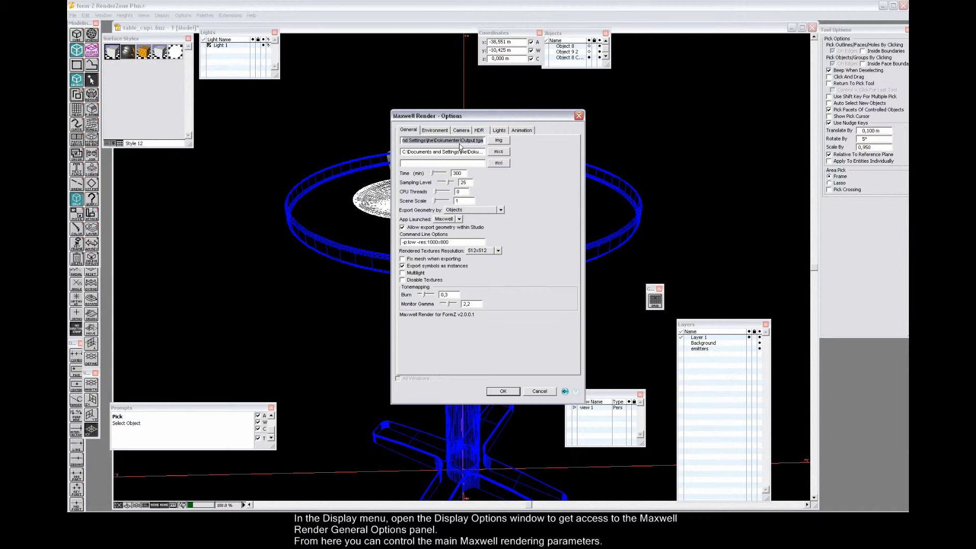
left_click(436, 130)
left_click(428, 139)
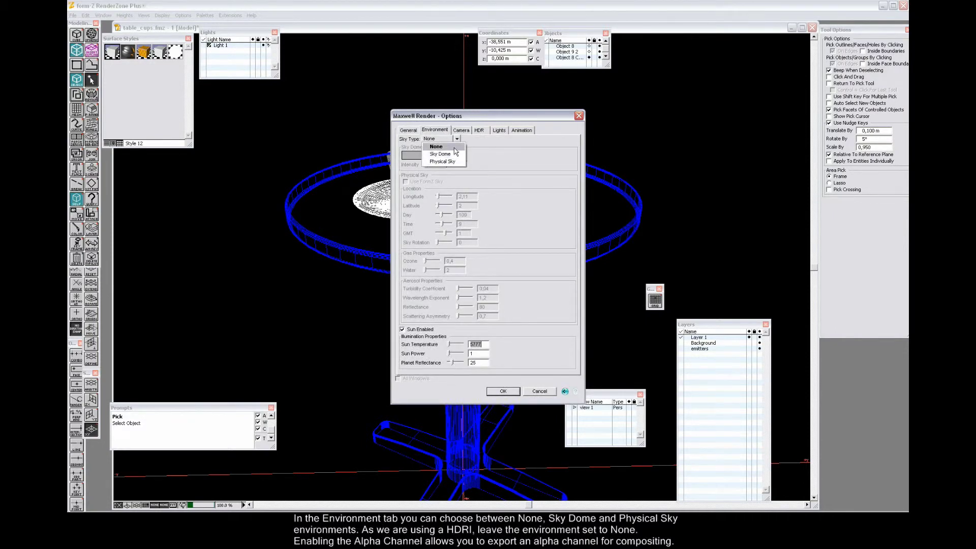
left_click(454, 147)
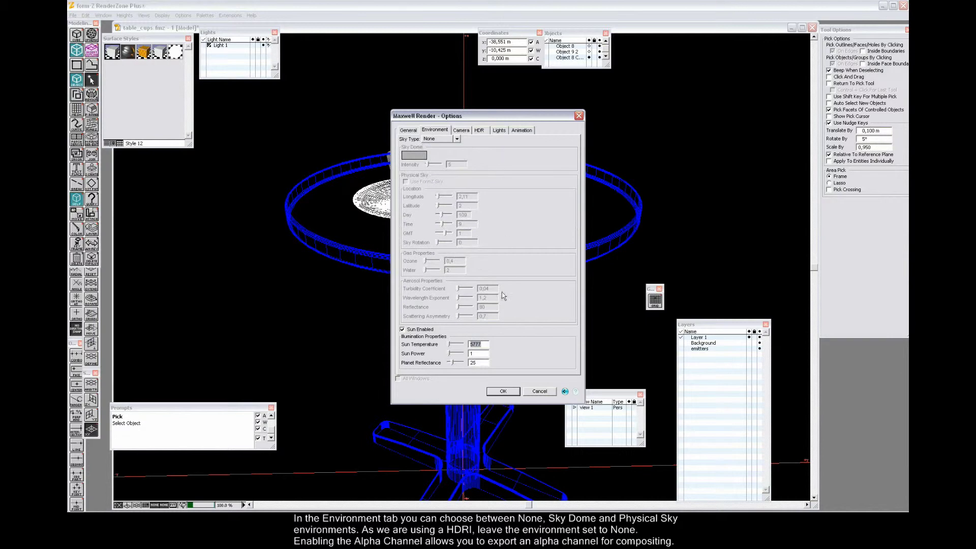
left_click(462, 132)
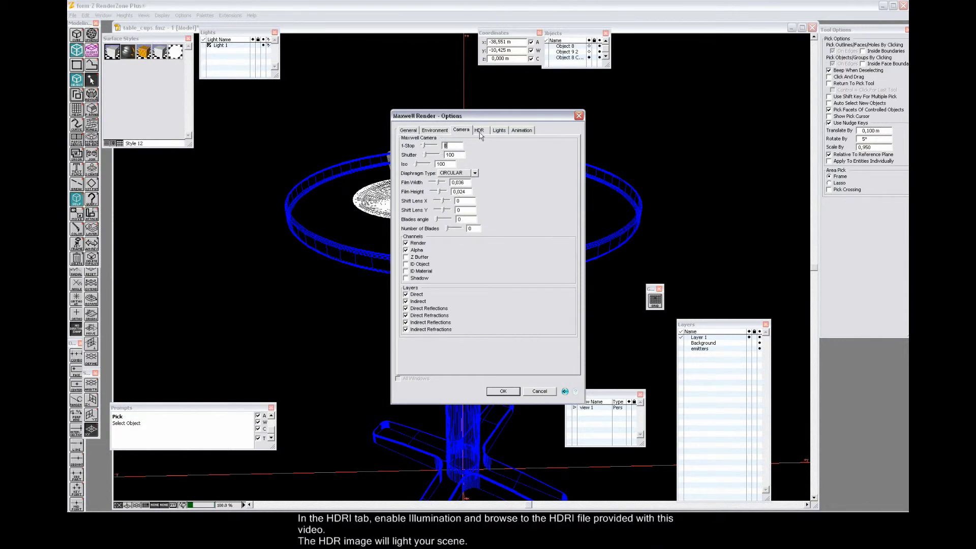
Set HDR Type to Illumination, enable it, and load sky0036.hdr as the illumination image.
left_click(479, 130)
left_click(459, 146)
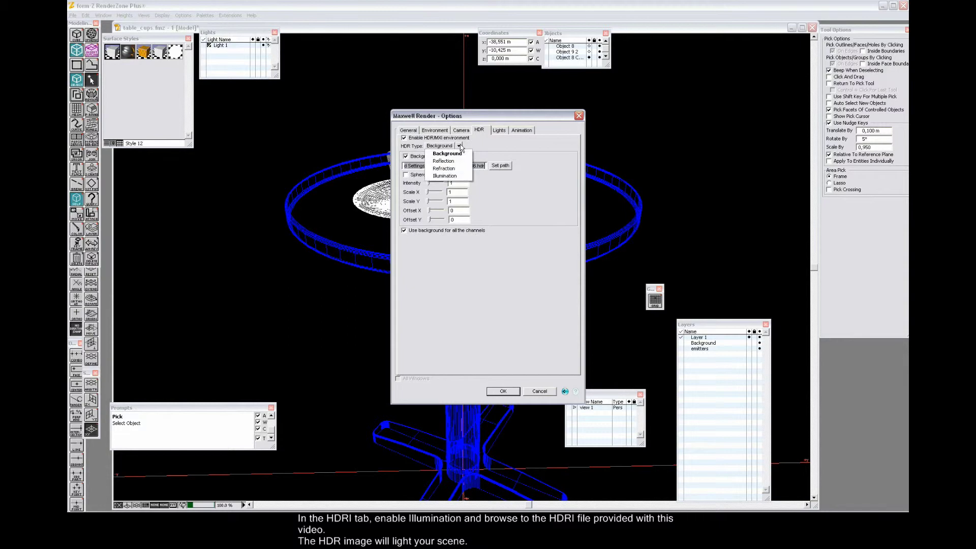
left_click(460, 176)
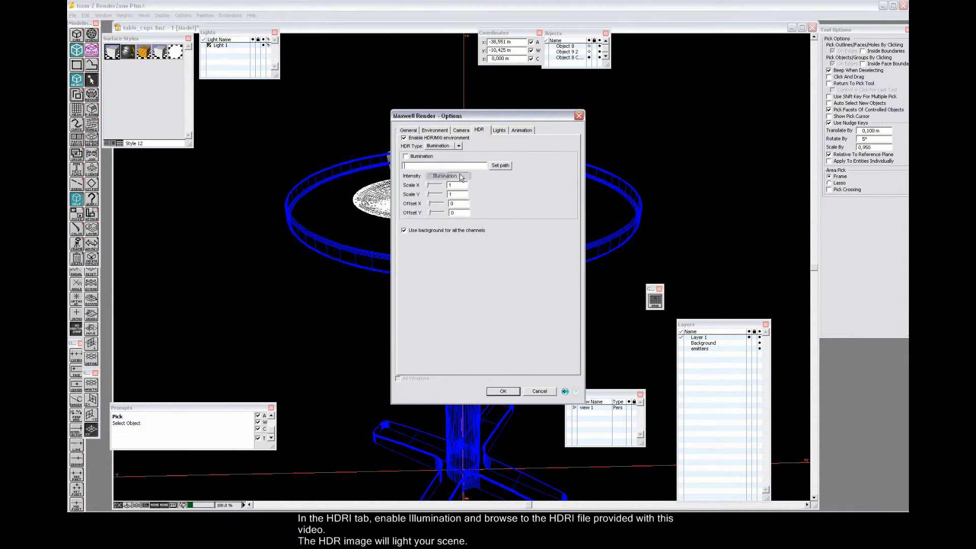
left_click(429, 158)
left_click(503, 166)
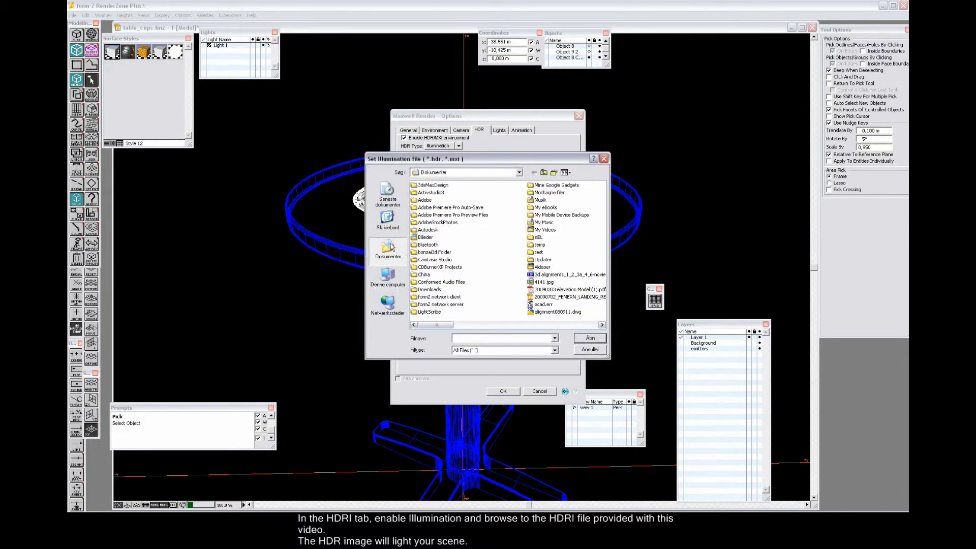
left_click(388, 221)
left_click(560, 325)
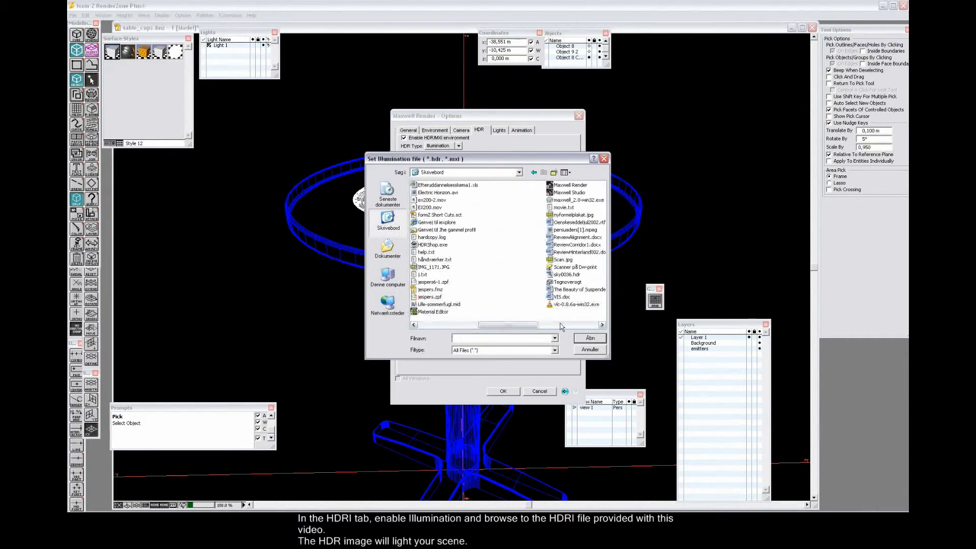
left_click(563, 276)
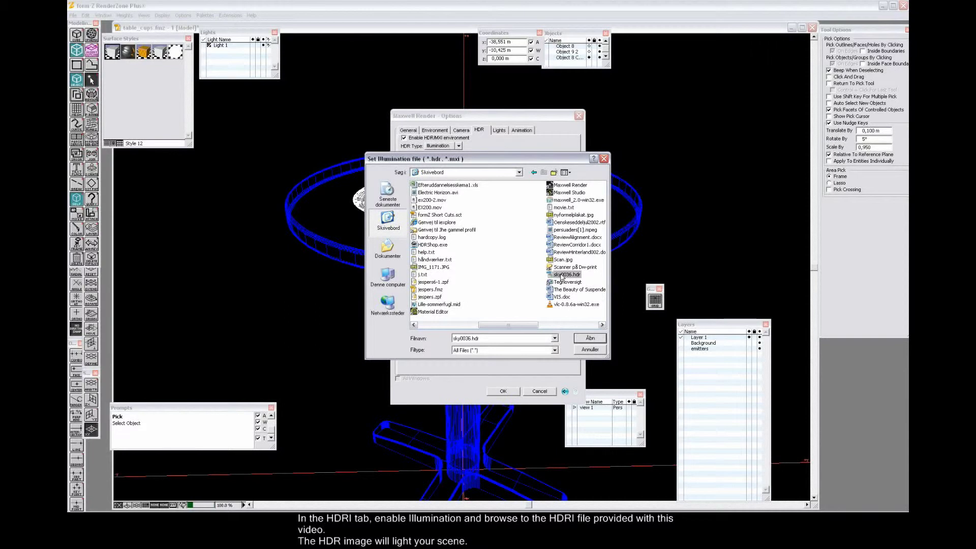
left_click(589, 339)
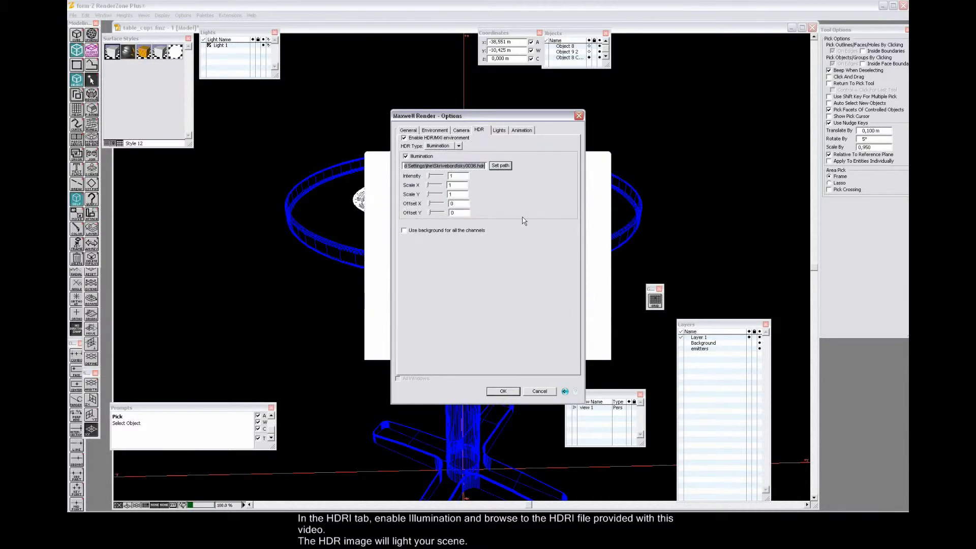
Accept both options dialogs to return to the model.
left_click(502, 391)
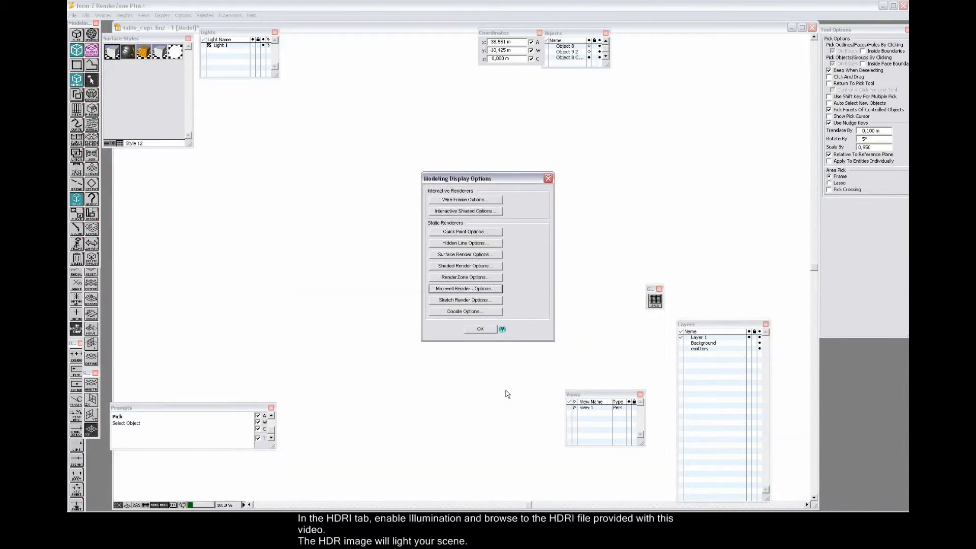
left_click(484, 329)
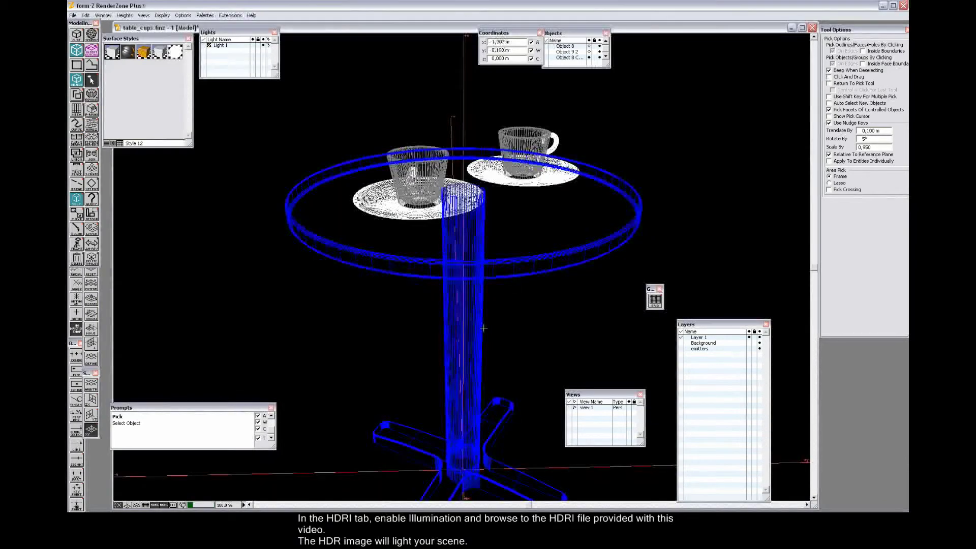
left_click(162, 15)
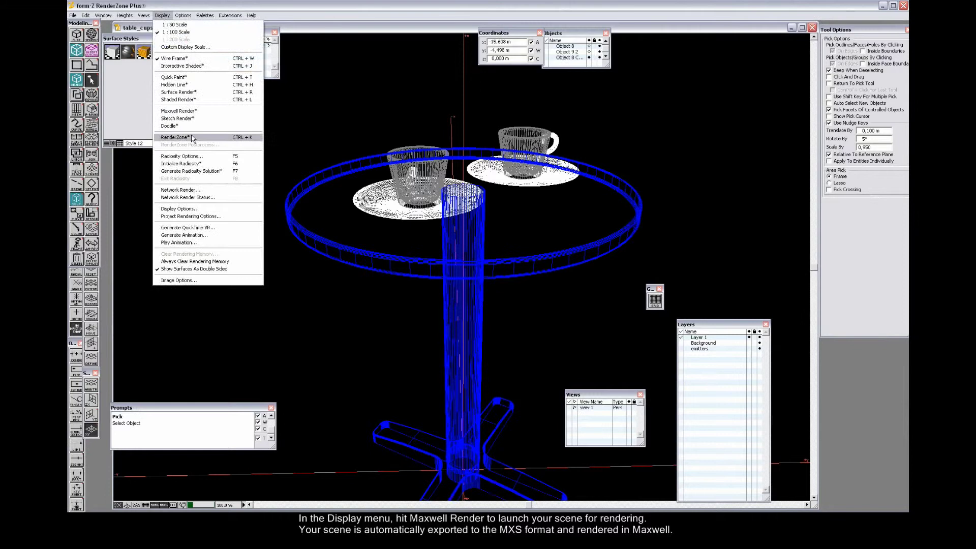
Render in Maxwell with 1/Shutter 200, F-Stop 10 and intensity 2, then stop and close it.
left_click(198, 116)
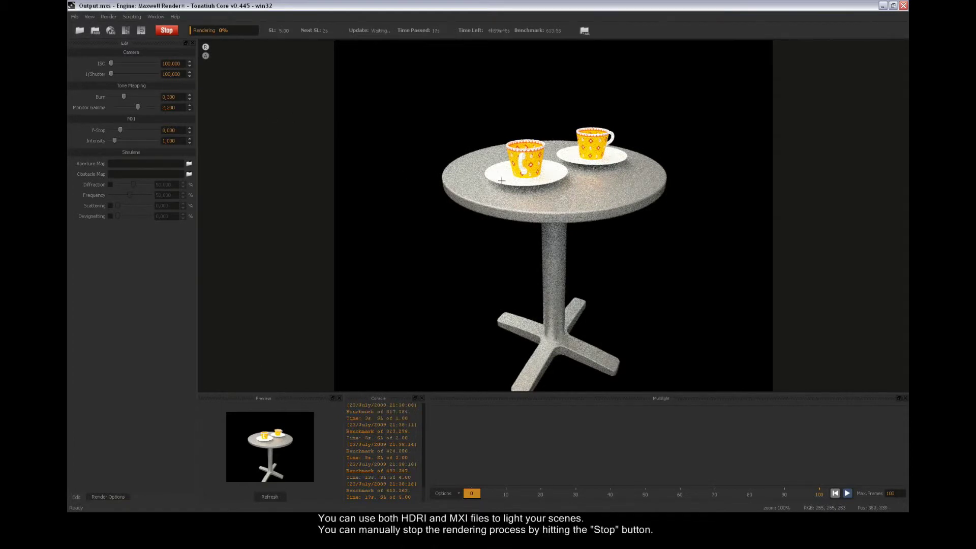
left_click(163, 74)
left_click(173, 64)
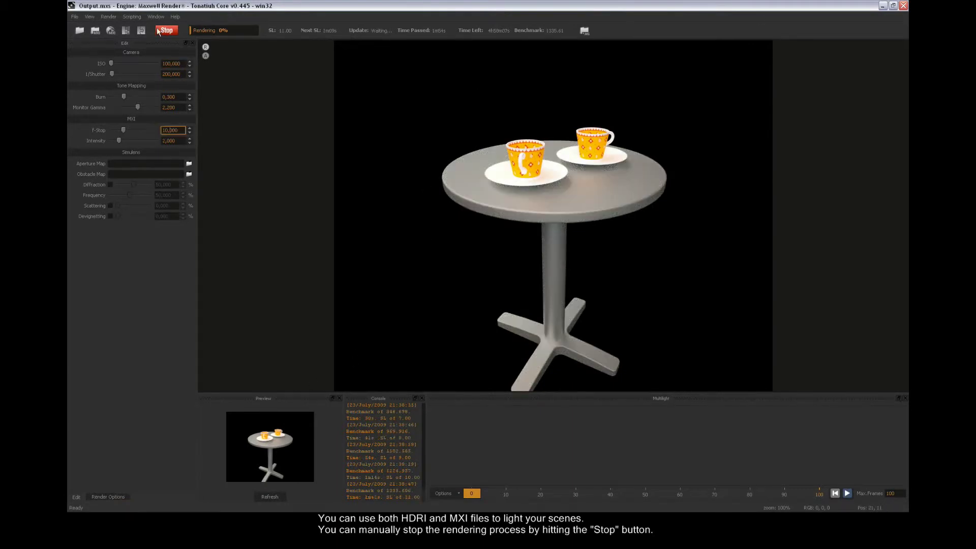
left_click(158, 31)
left_click(903, 5)
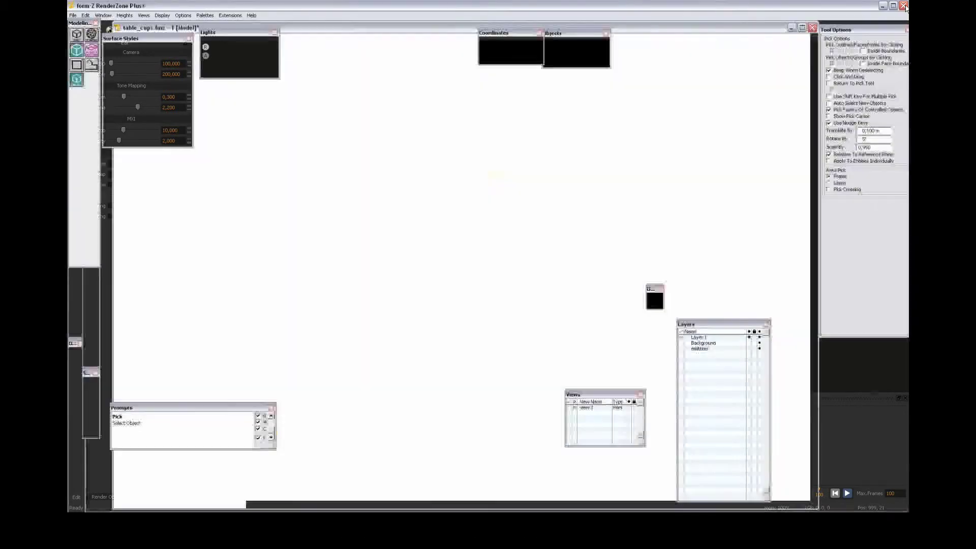
Reopen Maxwell Render Options and change Sky Type from None to Sky Dome.
left_click(163, 16)
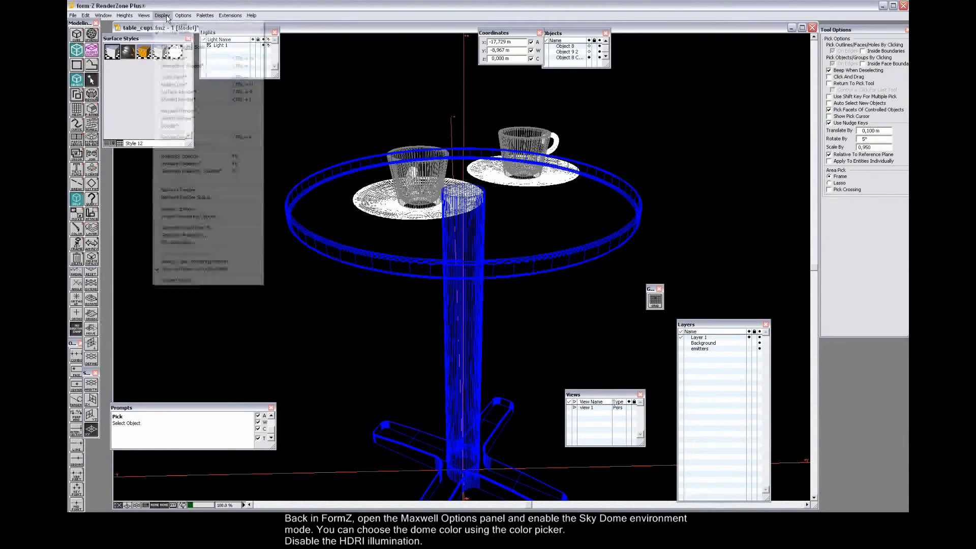
left_click(207, 209)
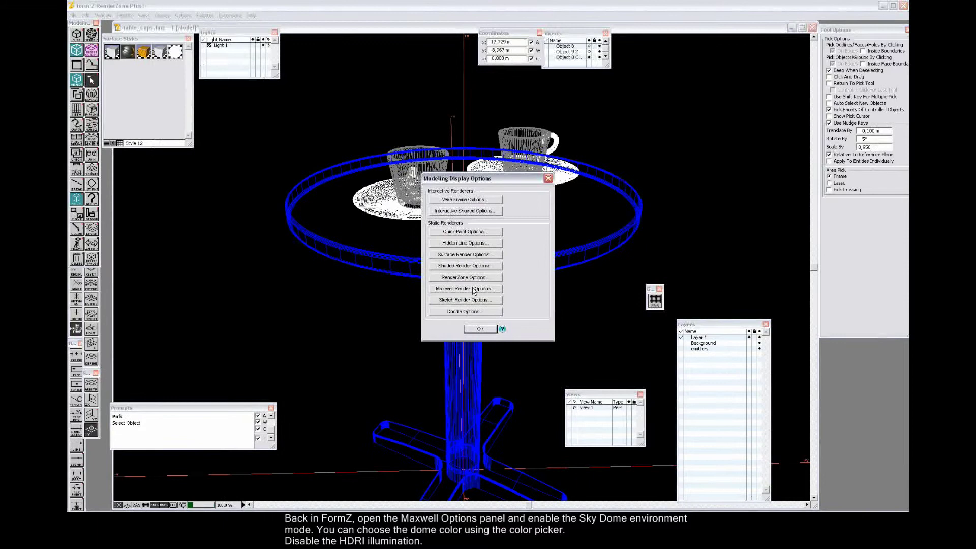
left_click(471, 288)
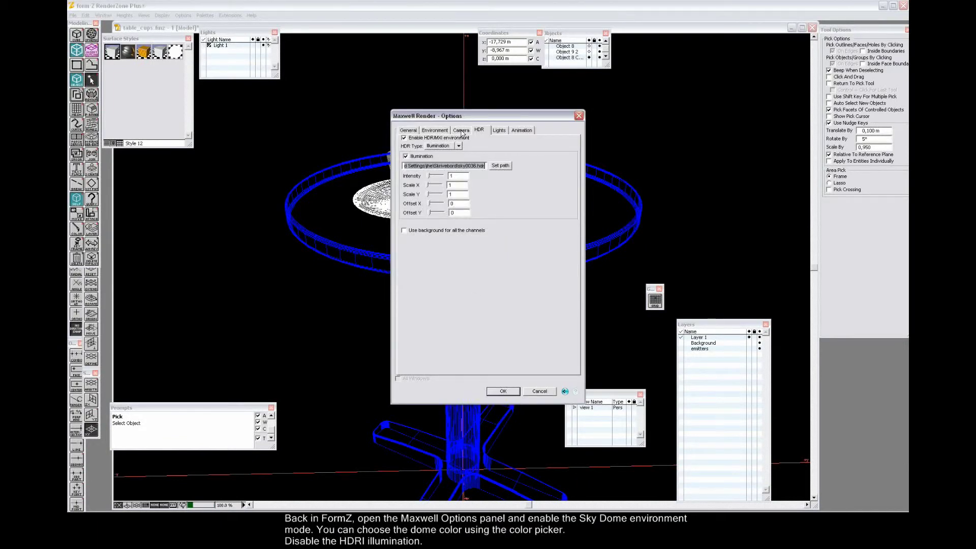
left_click(462, 131)
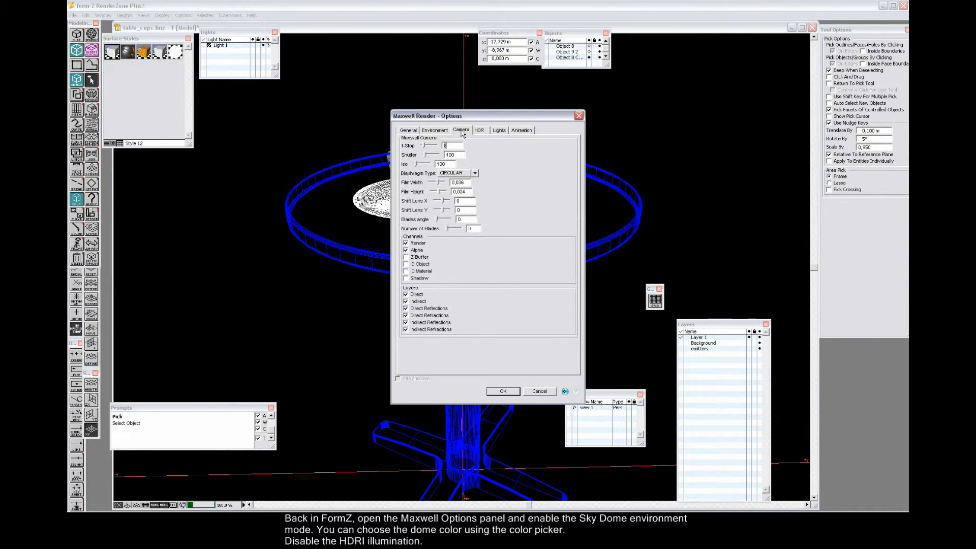
left_click(441, 132)
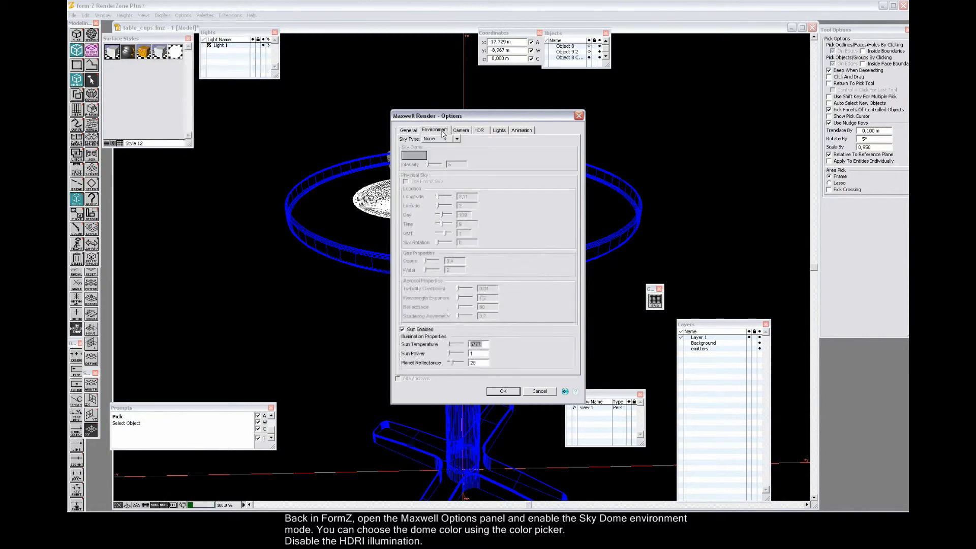
left_click(447, 140)
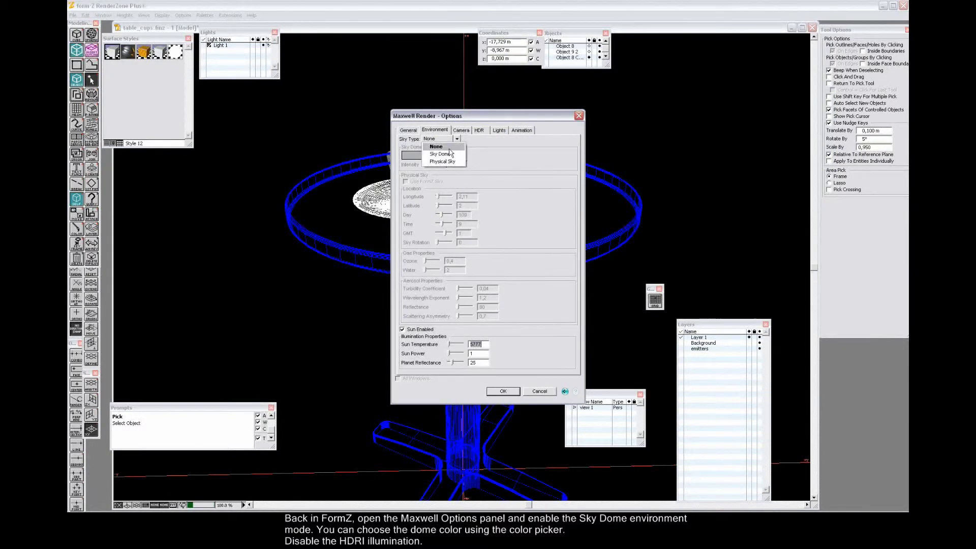
left_click(449, 154)
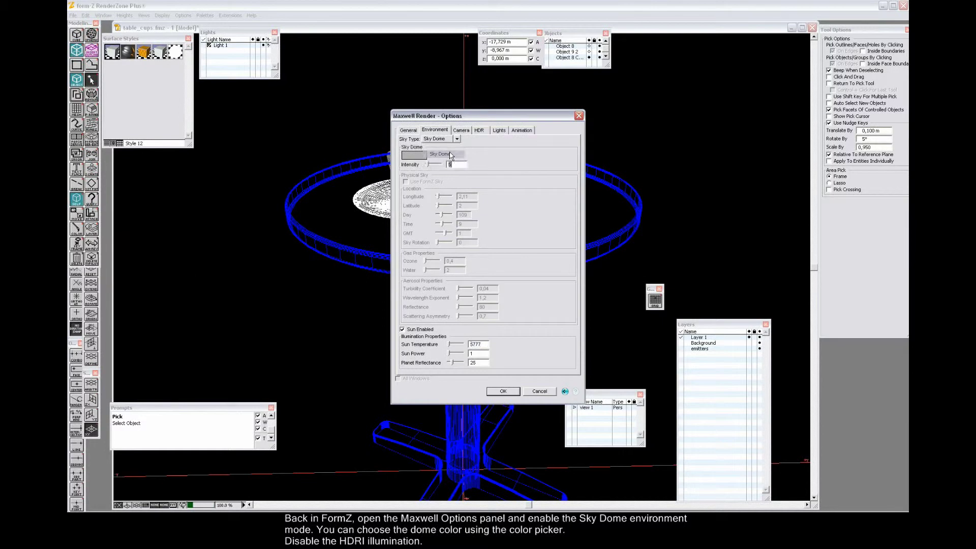
Set the sky dome colour to a light blue.
left_click(414, 155)
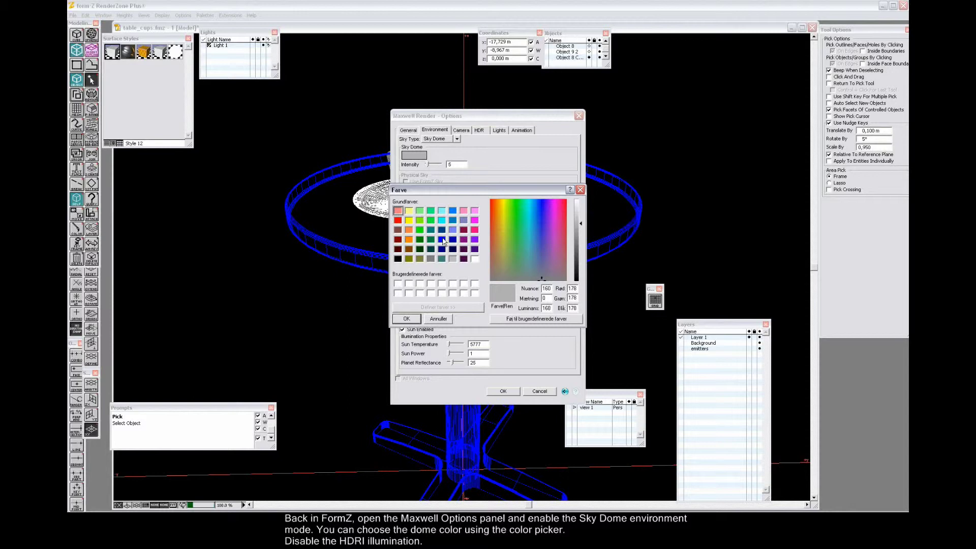
left_click(442, 240)
mouse_move(581, 241)
left_mouse_down()
mouse_move(583, 275)
mouse_move(582, 228)
left_mouse_up()
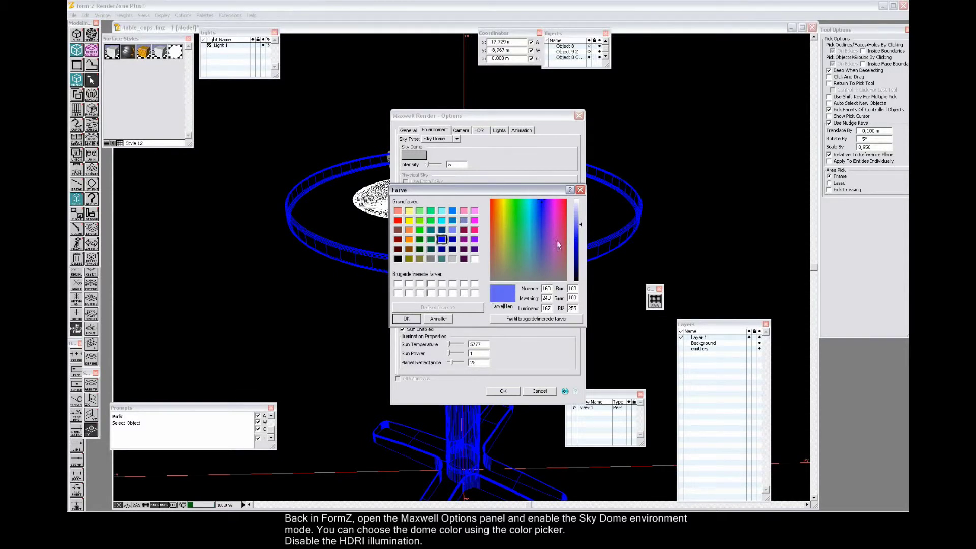
left_click(406, 318)
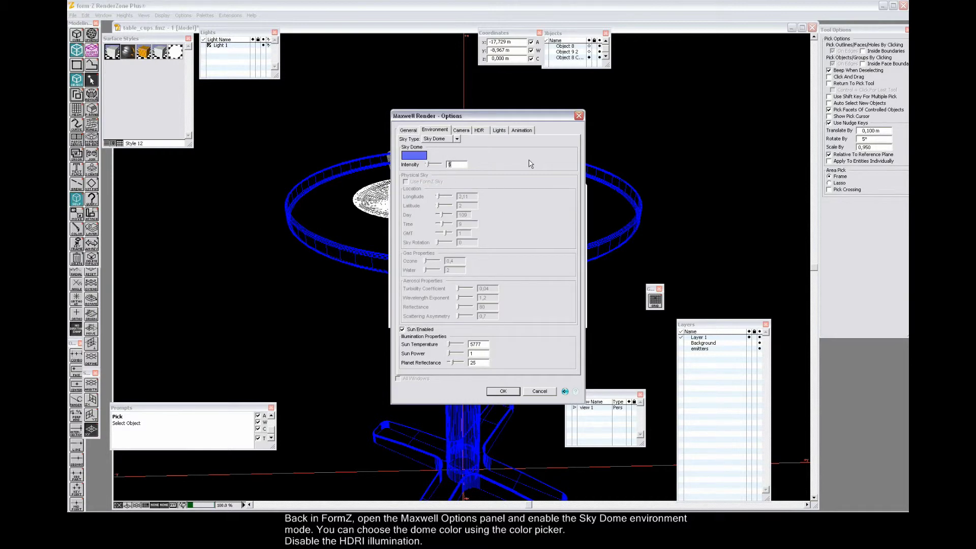
Turn off HDRI illumination and the Alpha channel so the sky shows.
left_click(464, 131)
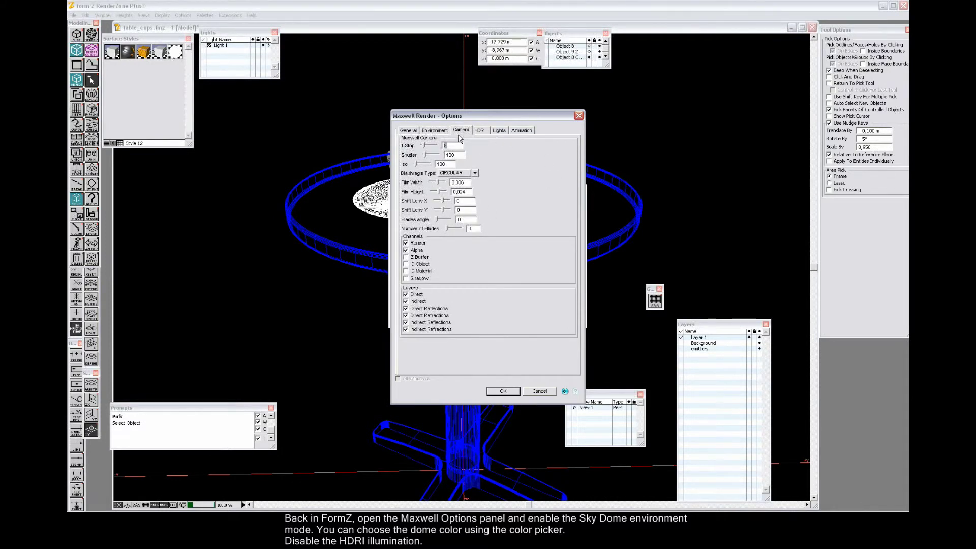
left_click(479, 130)
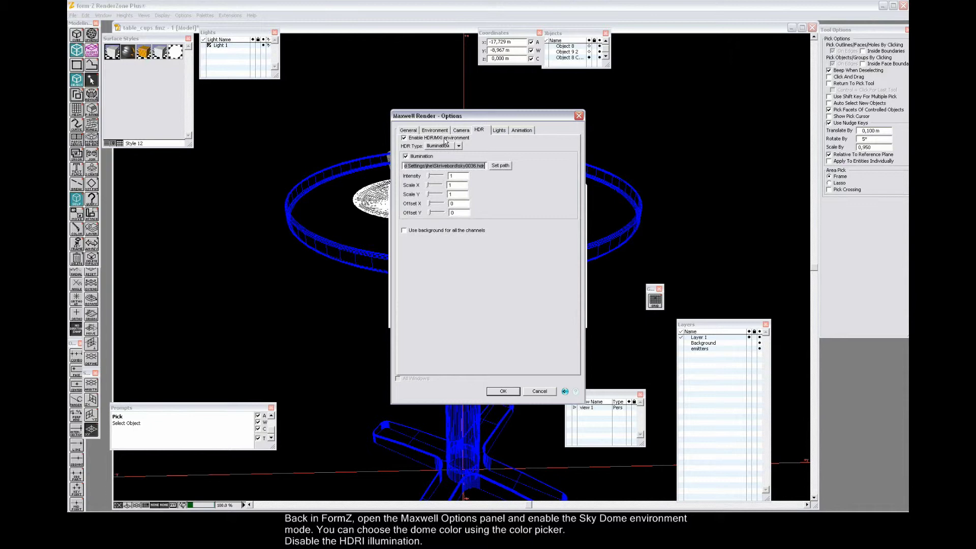
left_click(404, 138)
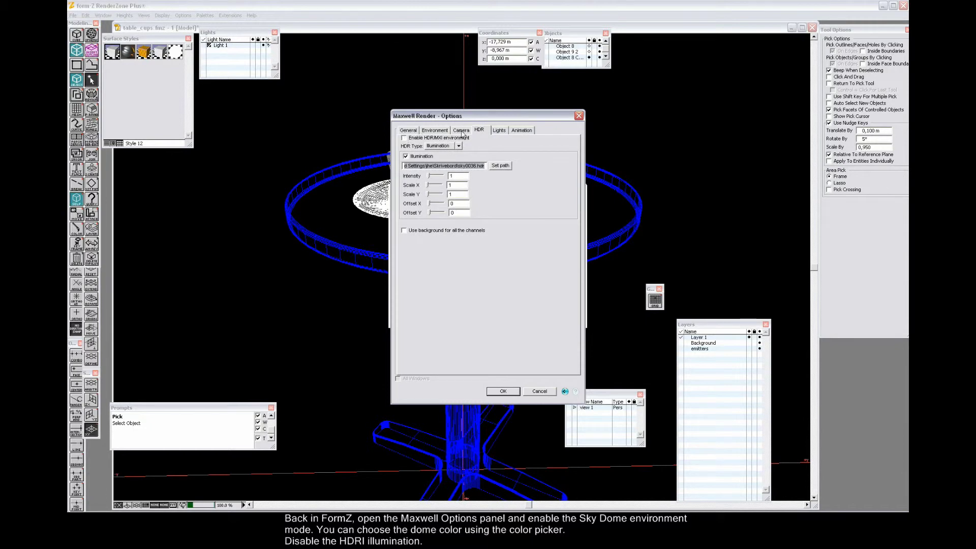
left_click(461, 131)
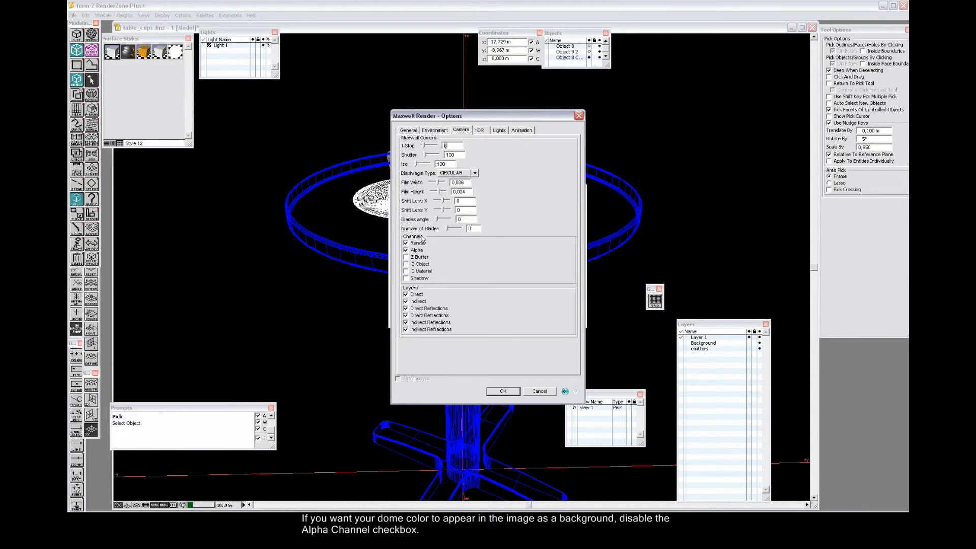
left_click(407, 250)
left_click(435, 131)
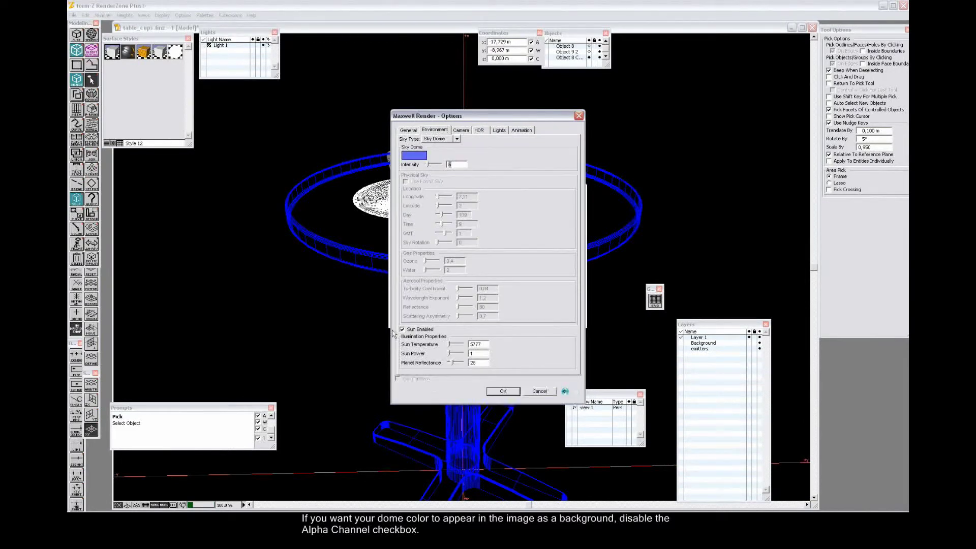
left_click(406, 132)
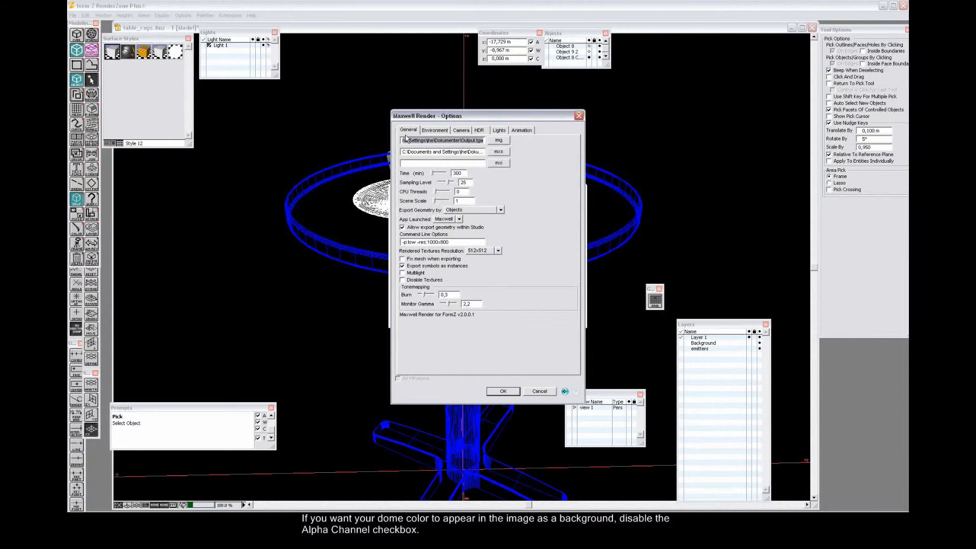
Apply the options and send the sky-dome scene to Maxwell Render.
left_click(503, 391)
left_click(489, 330)
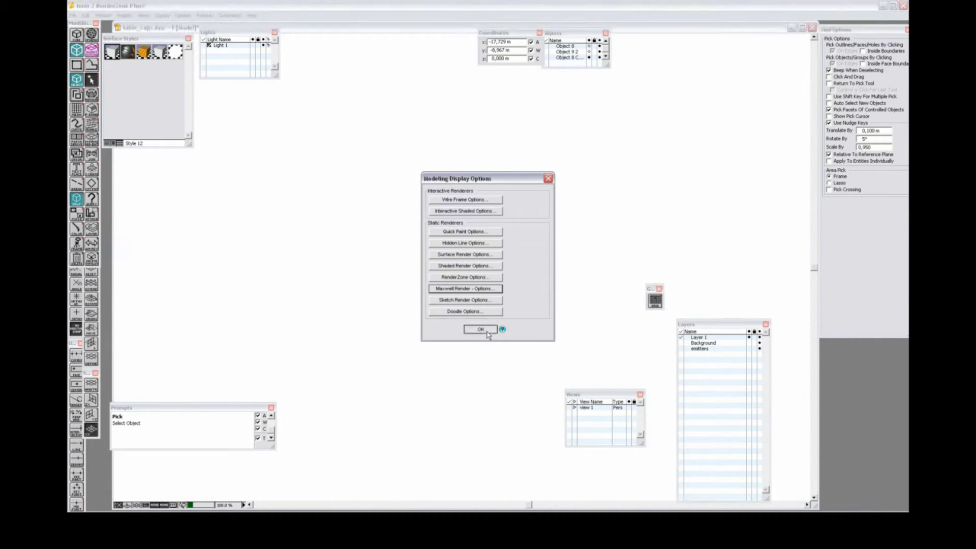
left_click(162, 15)
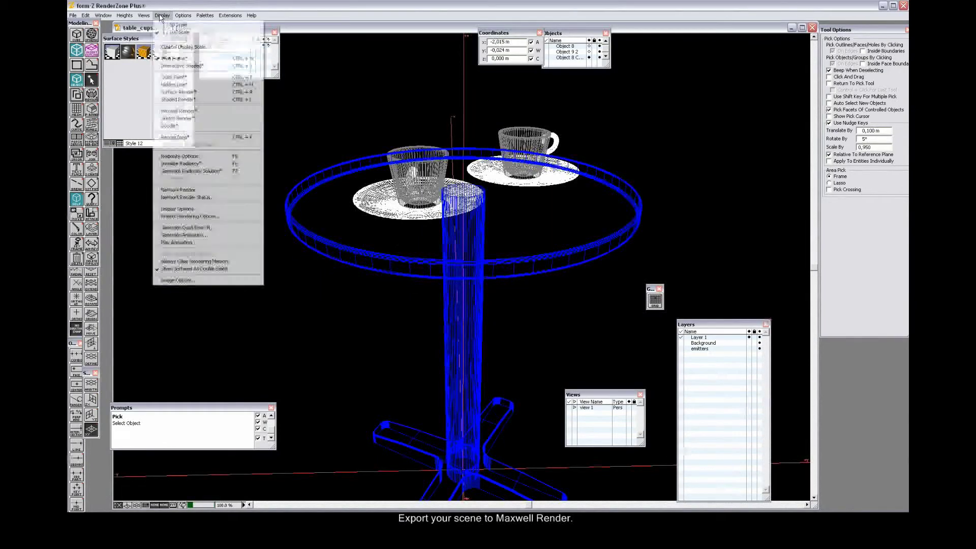
left_click(185, 112)
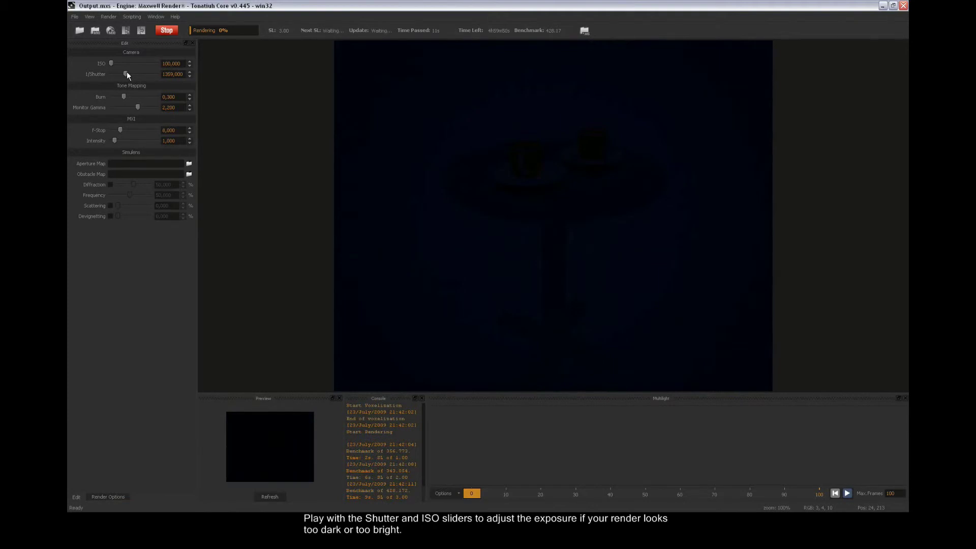
Lower the 1/Shutter value to brighten the blue-sky render, then begin closing Maxwell.
left_click_drag(127, 72, 111, 74)
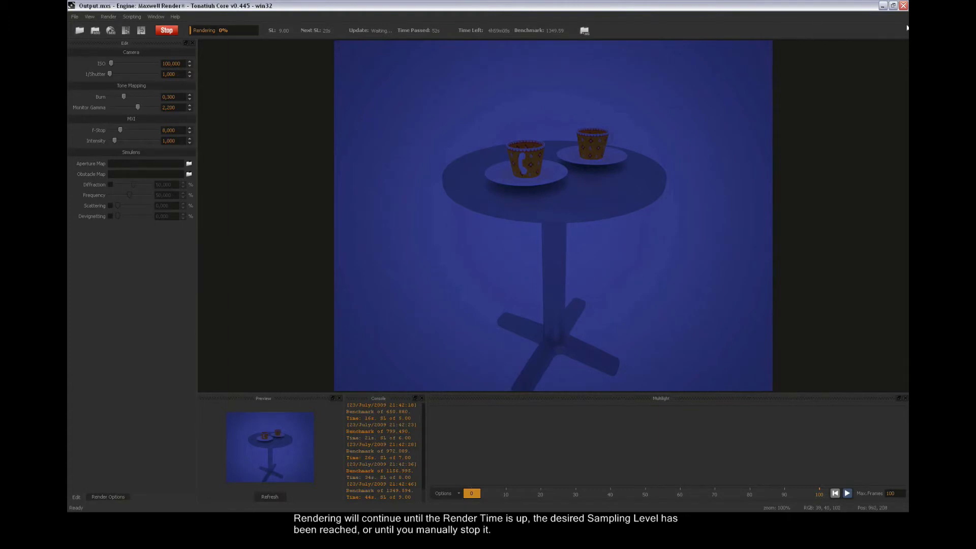
left_click(903, 6)
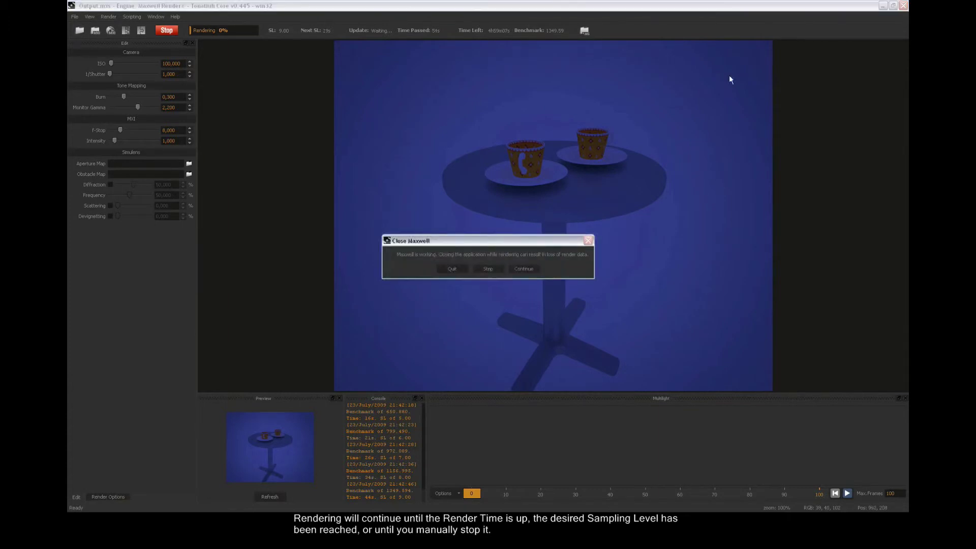
Quit Maxwell, reopen Maxwell Render Options and choose Physical Sky as the sky type.
left_click(452, 269)
left_click(161, 15)
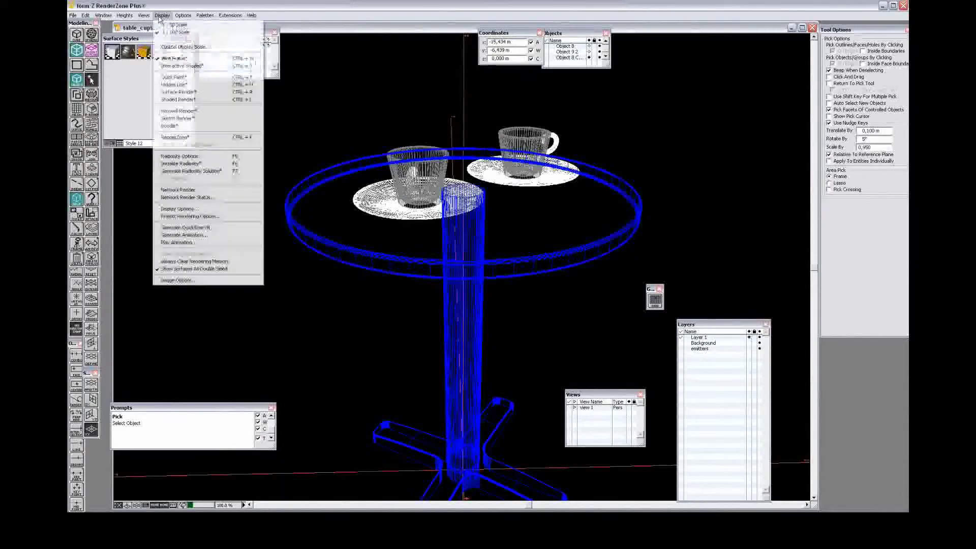
left_click(205, 209)
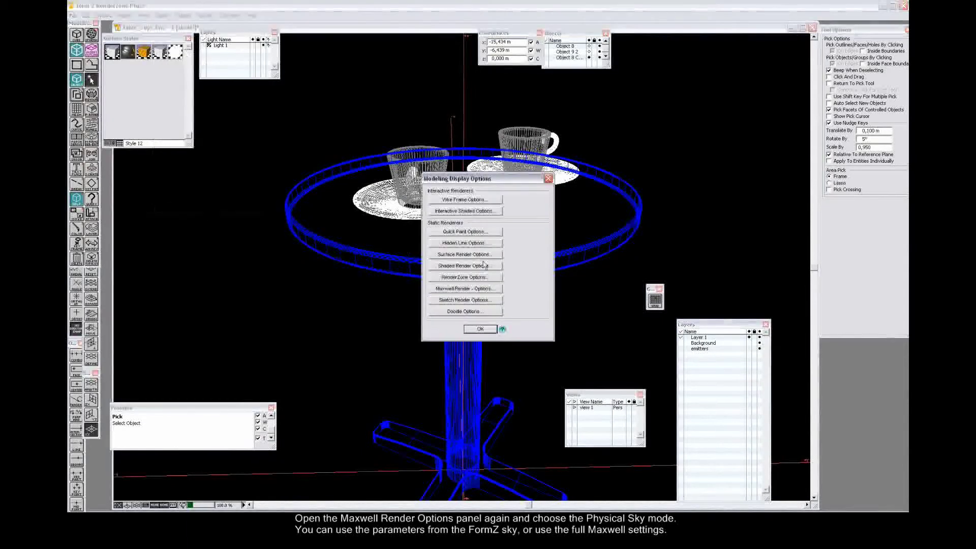
left_click(501, 288)
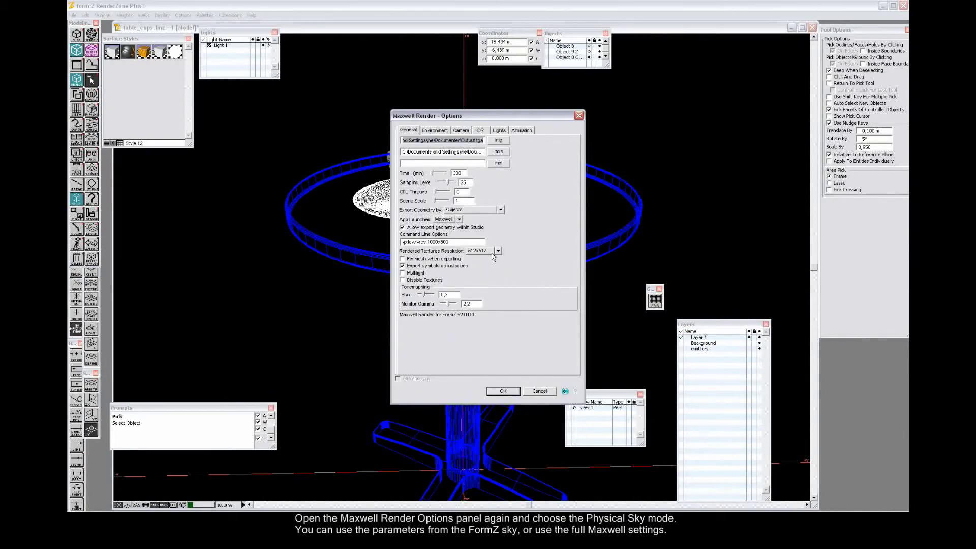
left_click(442, 131)
left_click(441, 142)
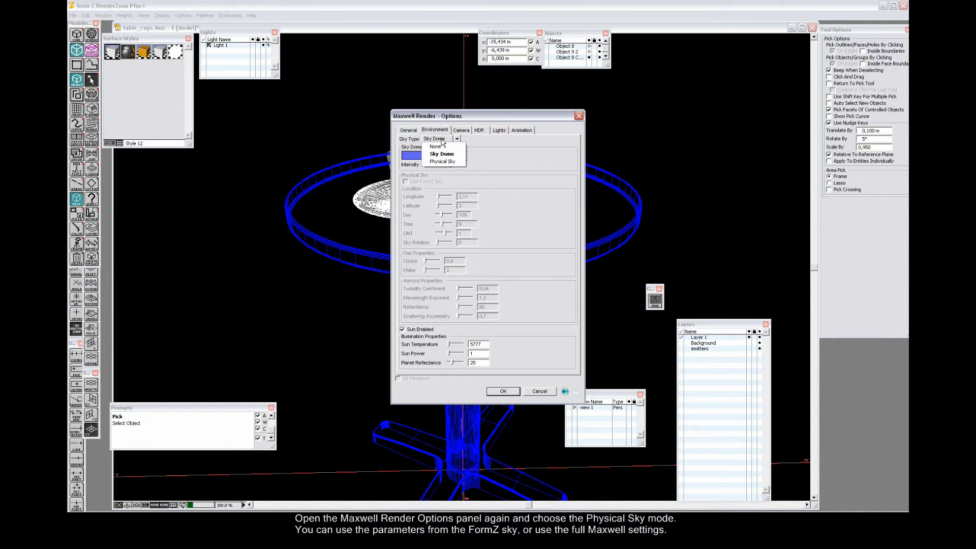
left_click(443, 164)
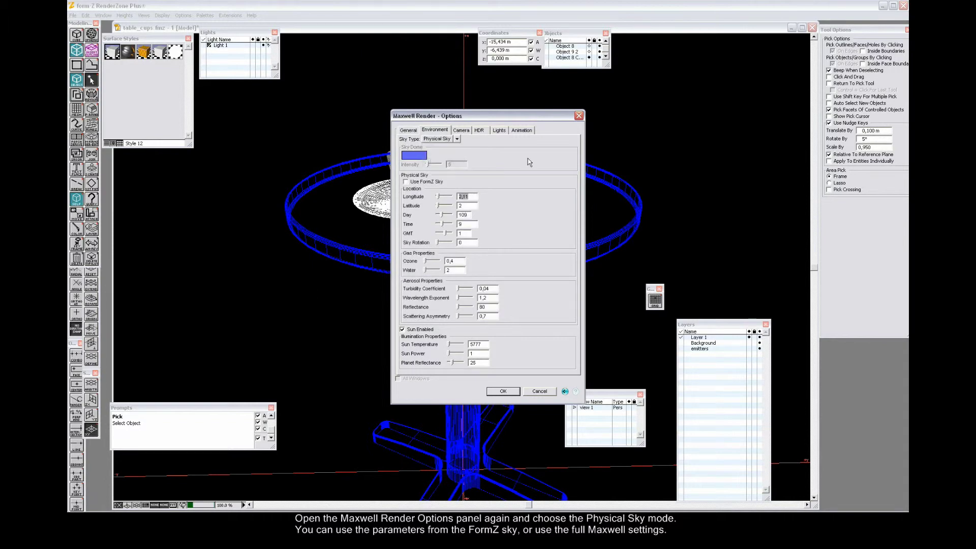
Use custom sky location with latitude 56, day 134, adjusted time and sky rotation.
left_click(438, 182)
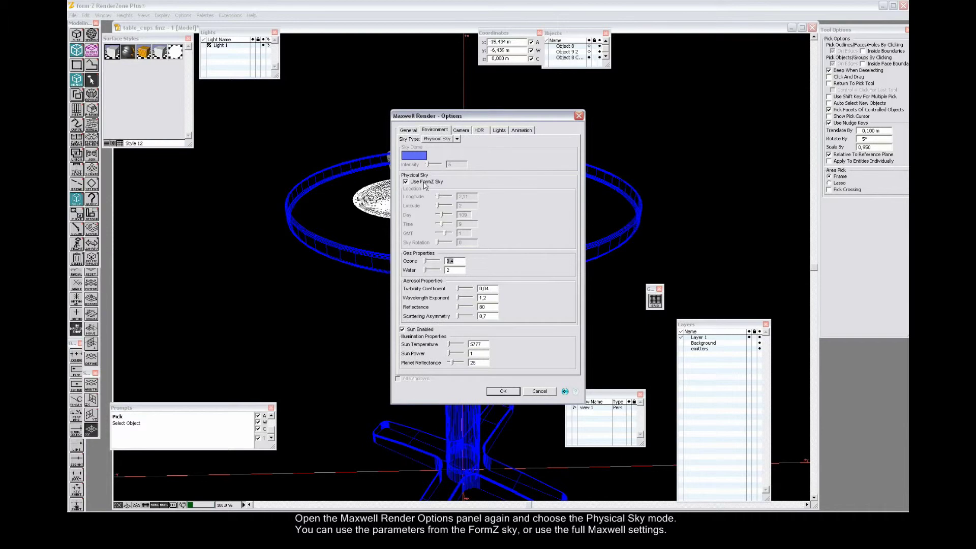
left_click(423, 183)
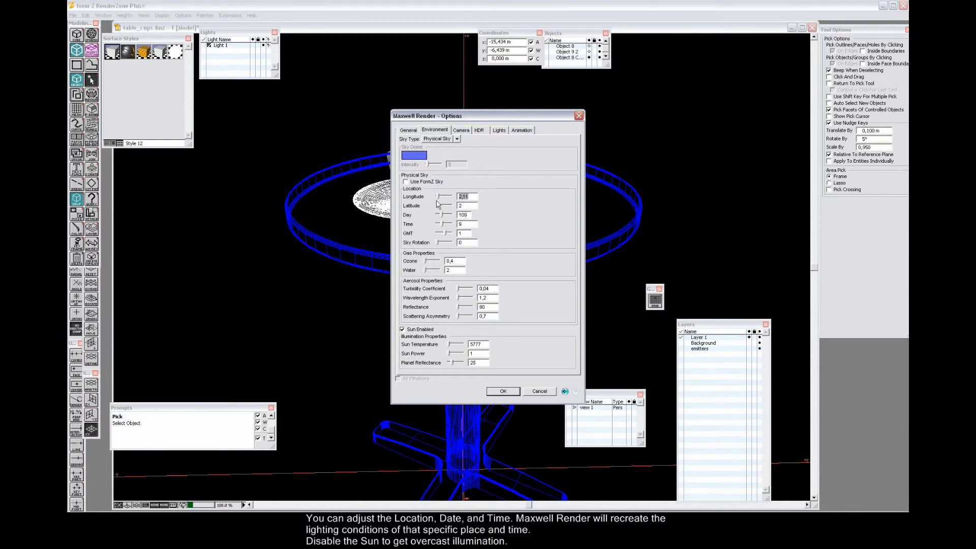
left_click_drag(438, 207, 445, 208)
left_click(472, 206)
type("56")
left_click_drag(448, 217, 442, 225)
left_click_drag(442, 225, 446, 227)
mouse_move(439, 244)
left_mouse_down()
mouse_move(448, 245)
mouse_move(433, 245)
left_mouse_up()
Confirm alpha and HDRI stay off, close both dialogs and render the Physical Sky scene in Maxwell.
left_click(466, 132)
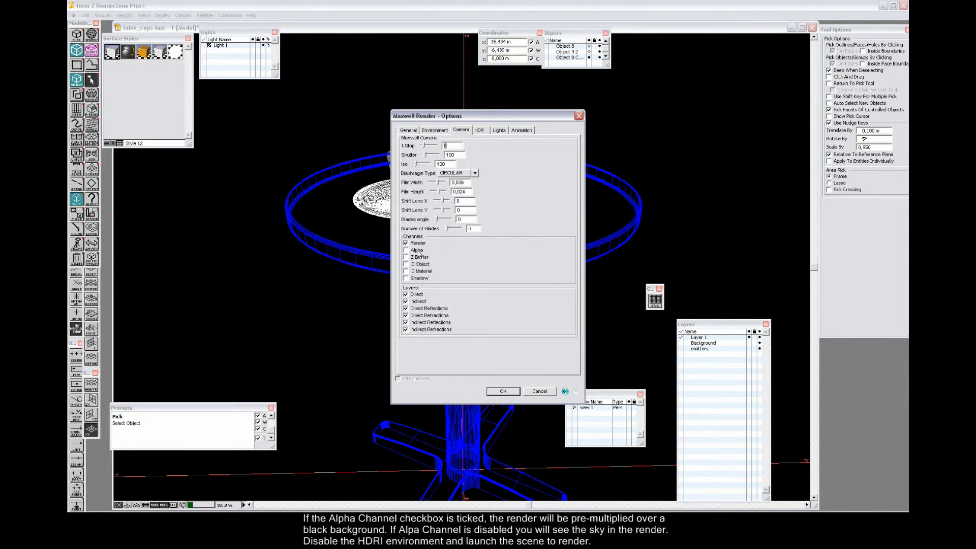
left_click(480, 131)
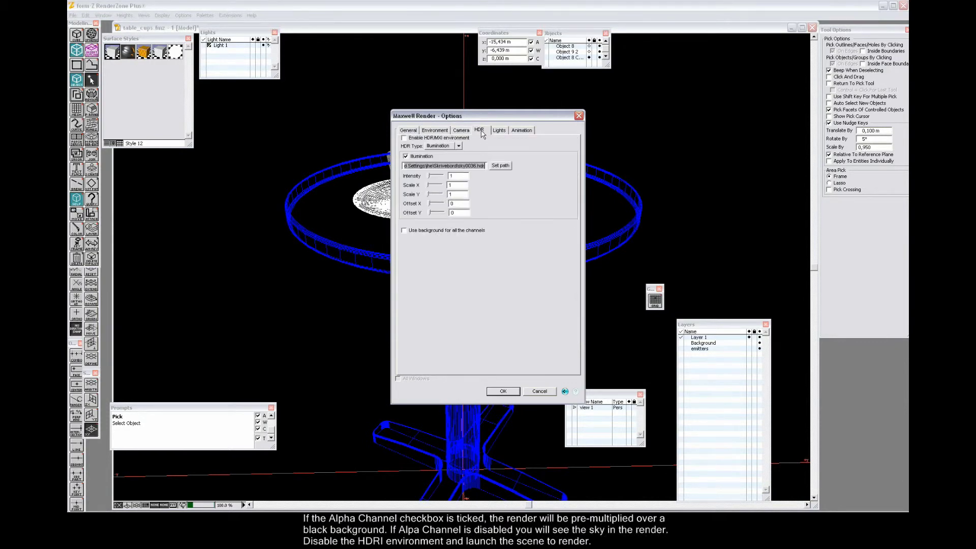
left_click(408, 131)
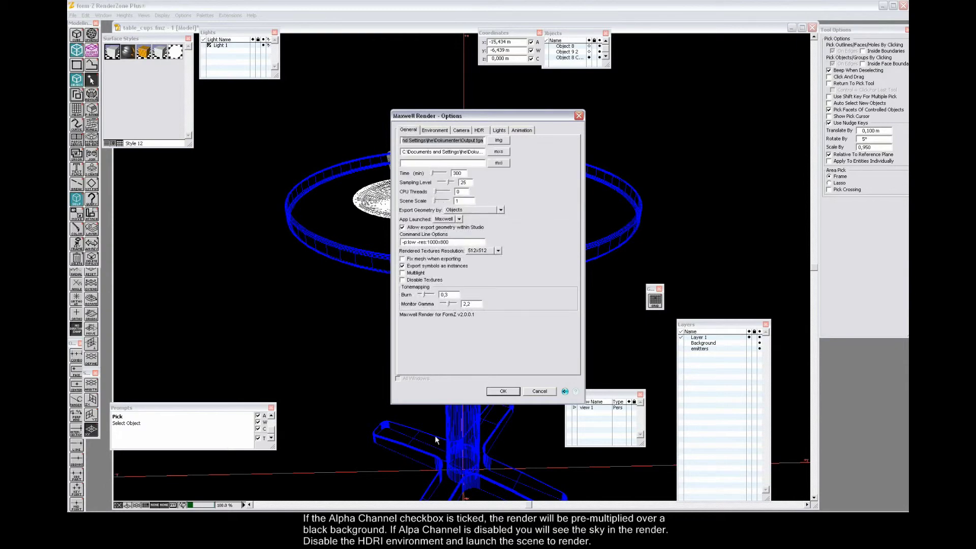
left_click(513, 391)
left_click(474, 332)
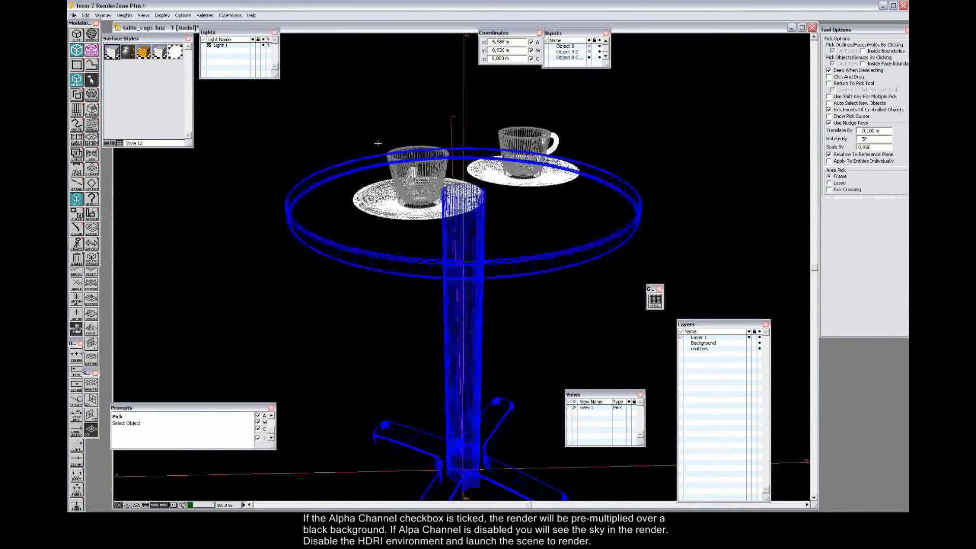
left_click(162, 16)
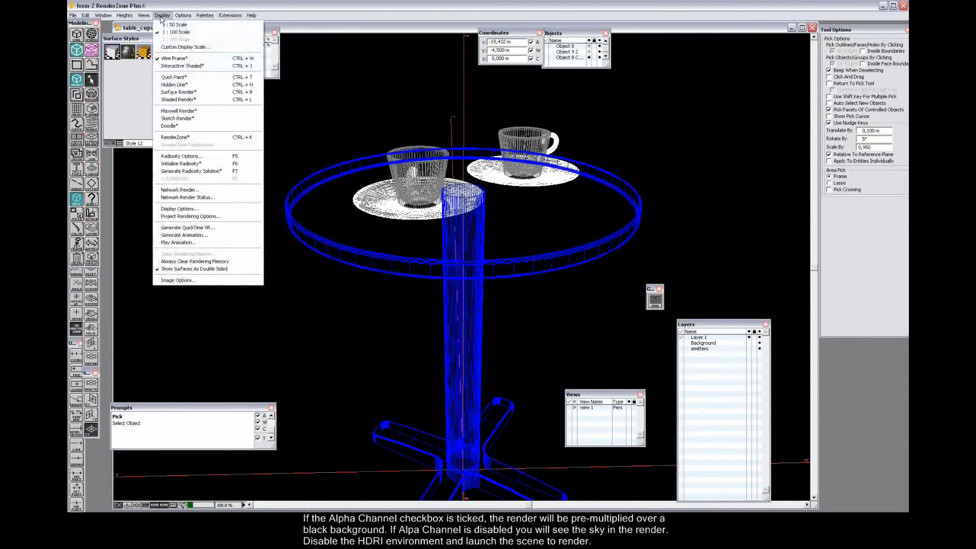
left_click(220, 114)
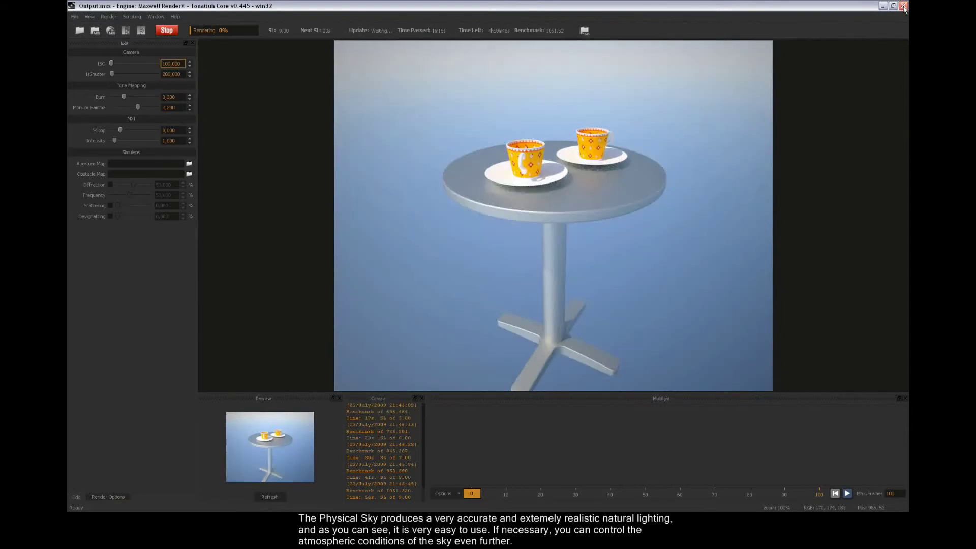
Close the Maxwell Render window and confirm Quit.
left_click(903, 6)
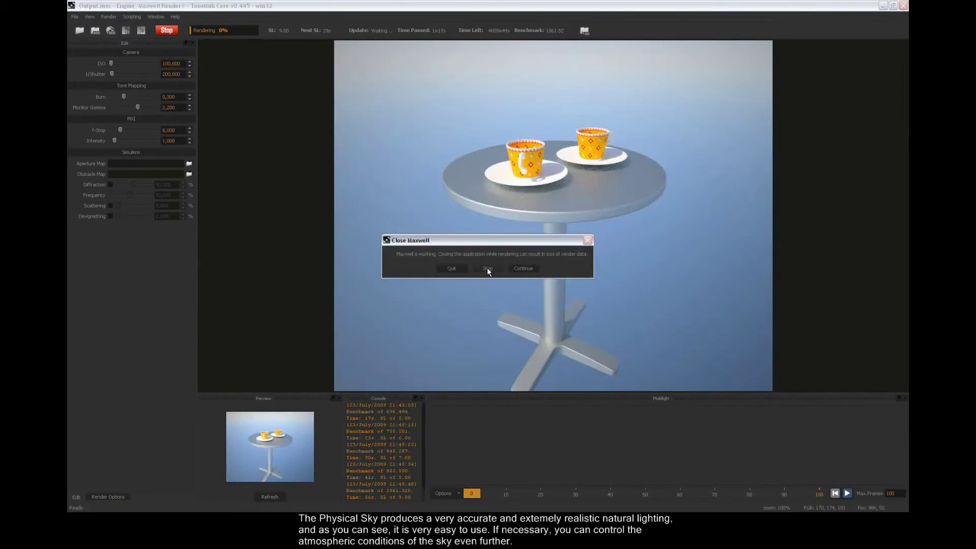
left_click(451, 270)
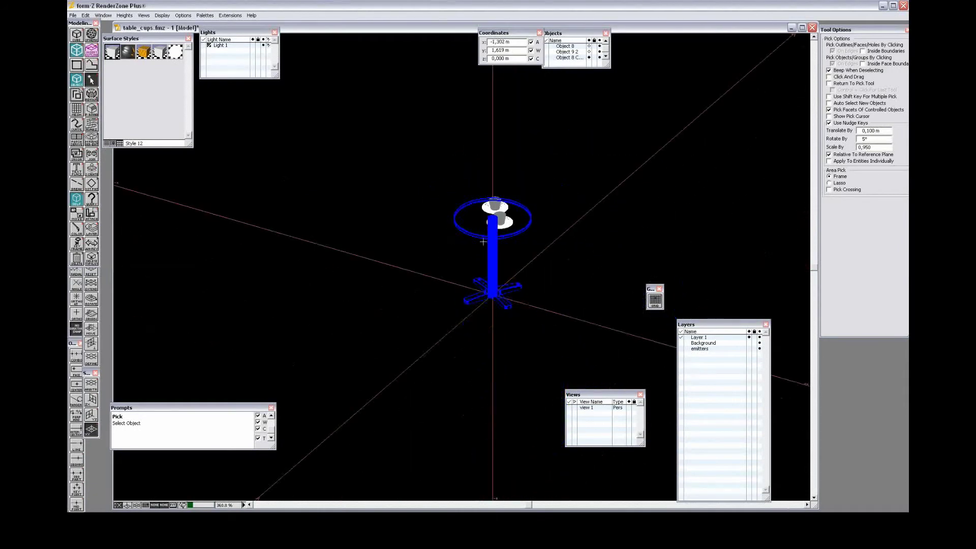
Unhide the Background and emitters layers and color the emitter planes with white Style 16.
left_click(749, 343)
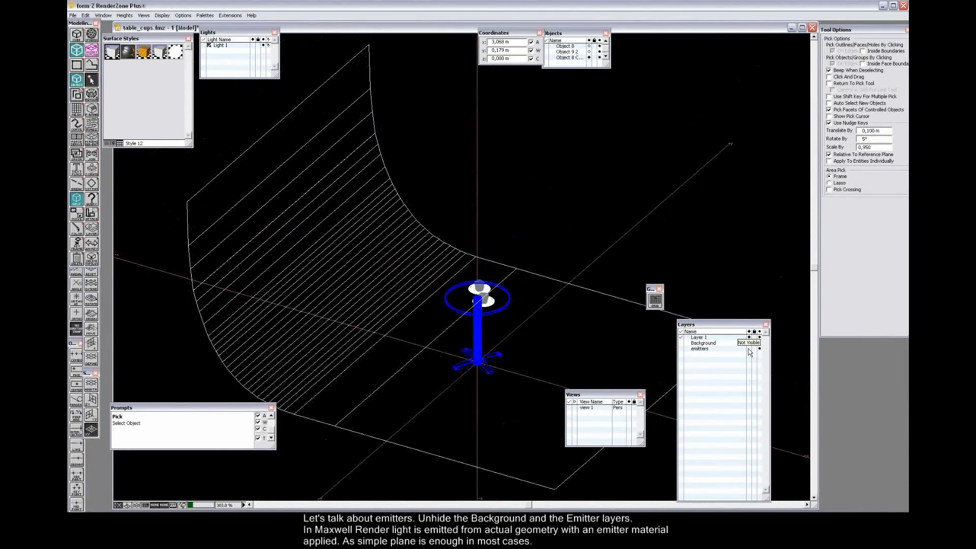
left_click(748, 349)
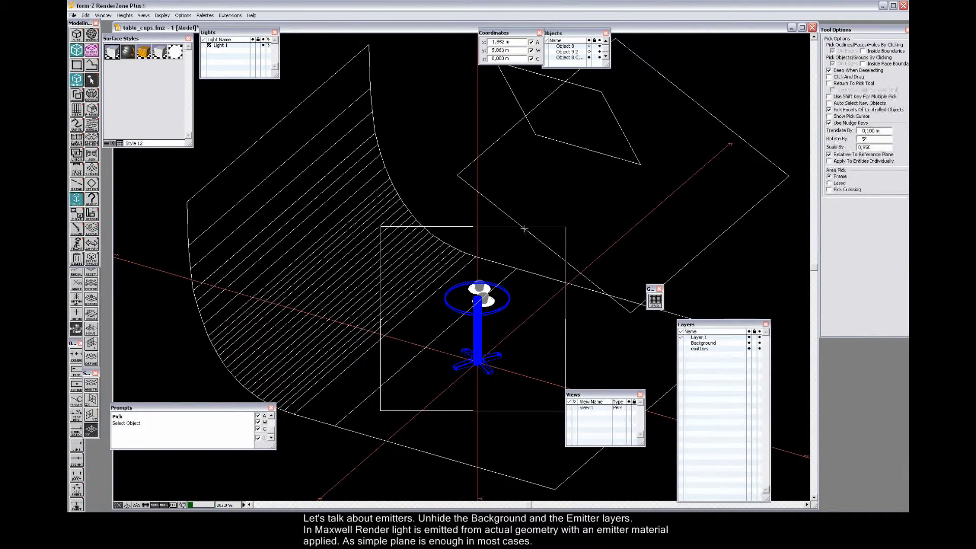
left_click(179, 50)
left_click(77, 229)
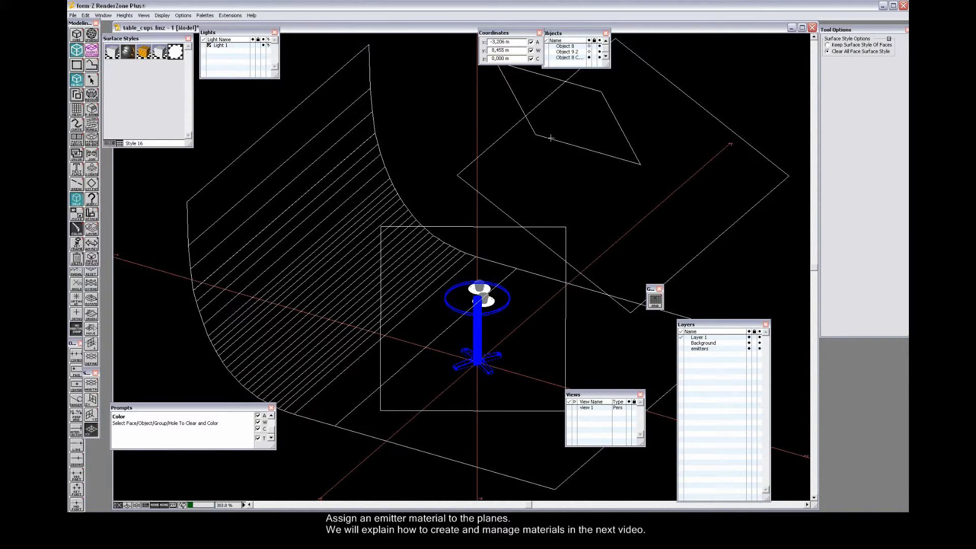
left_click(92, 79)
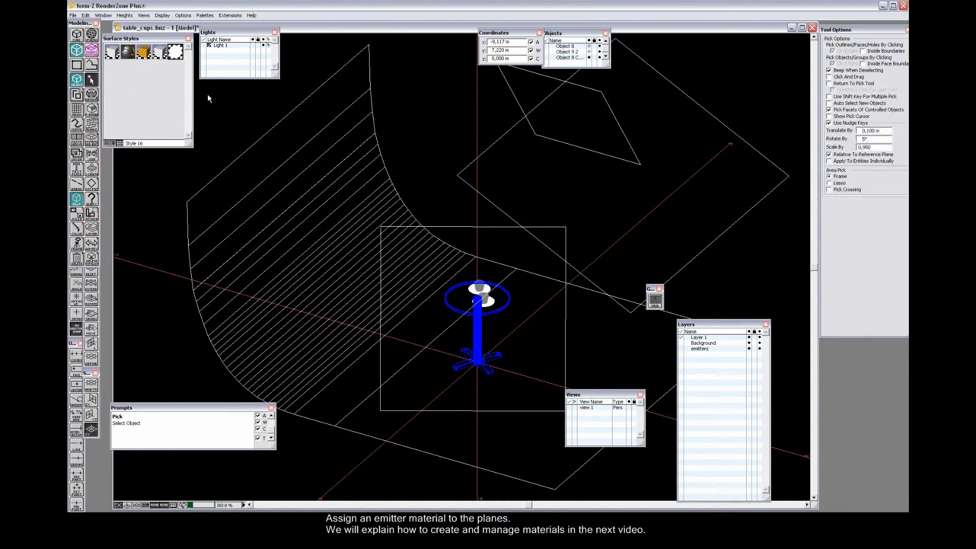
In Maxwell Render Options, set Sky Type to None and disable the sun.
left_click(168, 16)
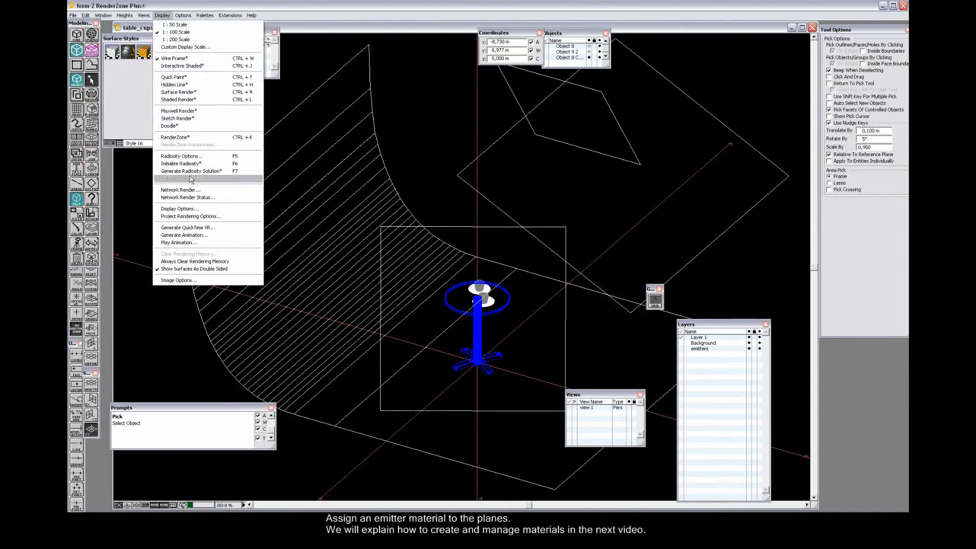
left_click(190, 210)
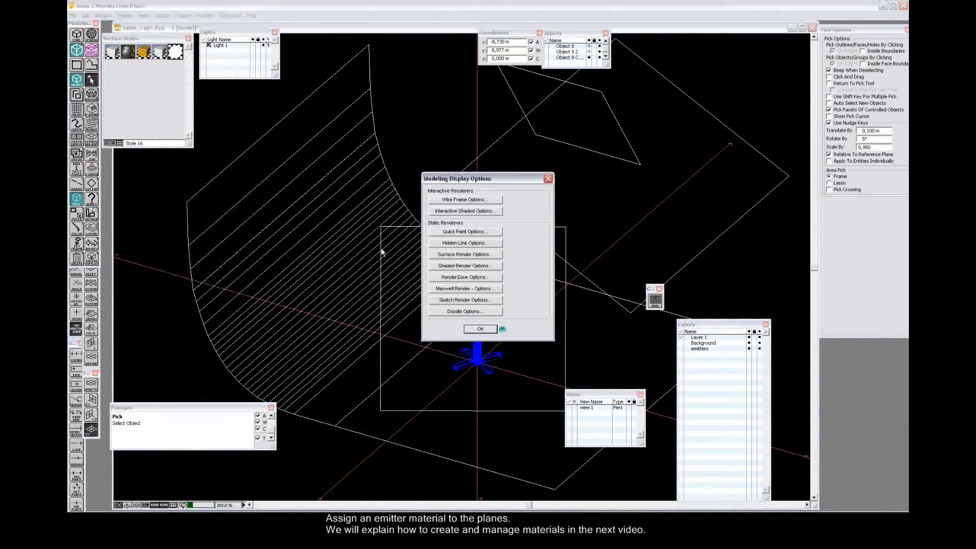
left_click(459, 289)
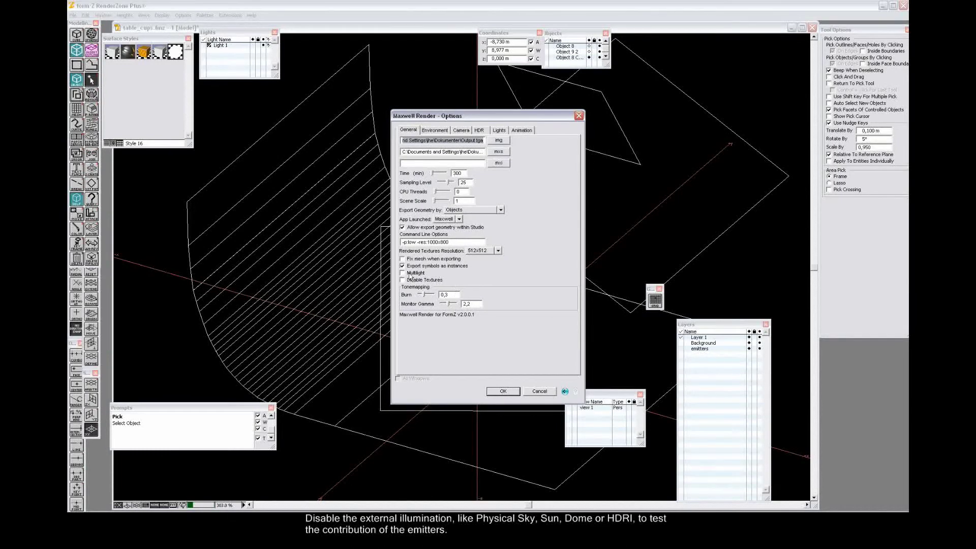
left_click(440, 134)
left_click(441, 139)
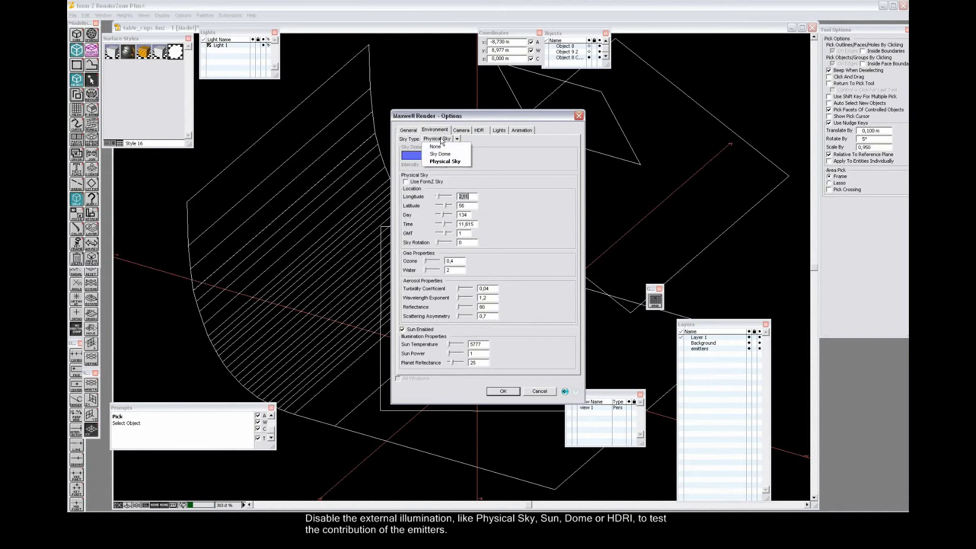
left_click(439, 146)
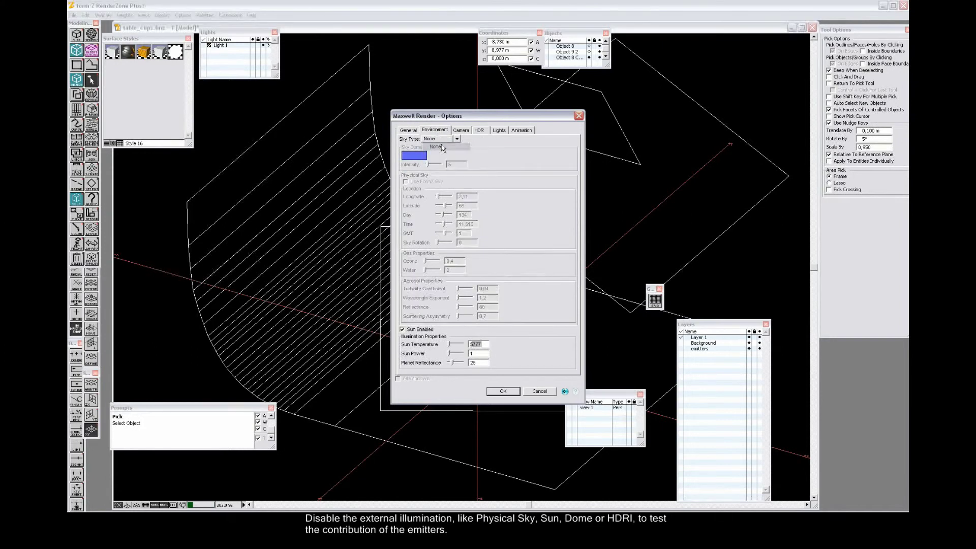
left_click(422, 331)
left_click(469, 131)
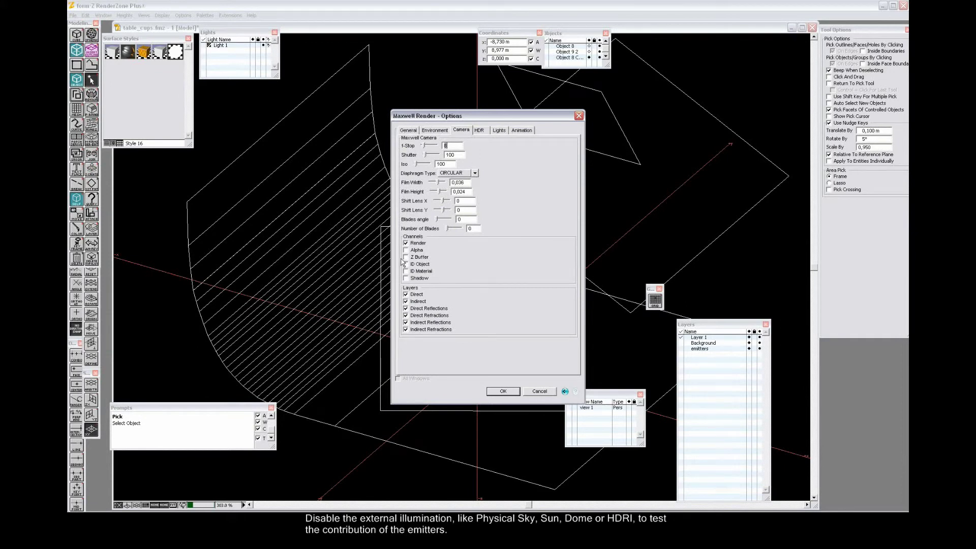
left_click(479, 131)
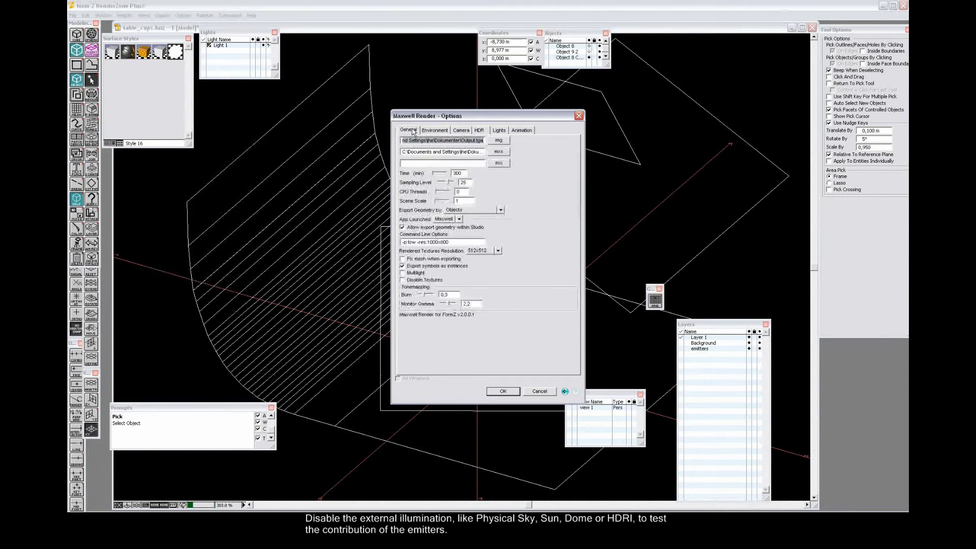
left_click(409, 130)
left_click(503, 391)
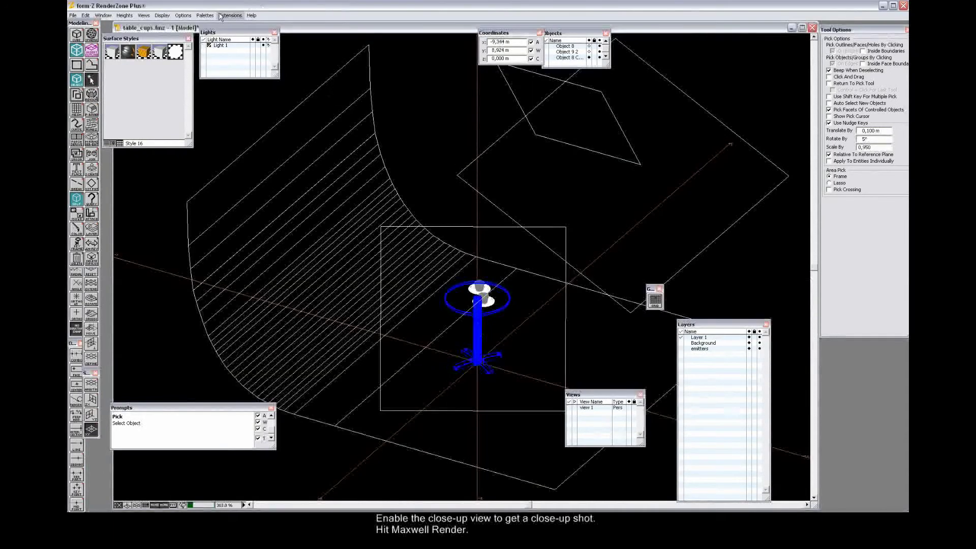
Activate view 1, the table-and-cups close-up, and launch a Maxwell render.
left_click(575, 408)
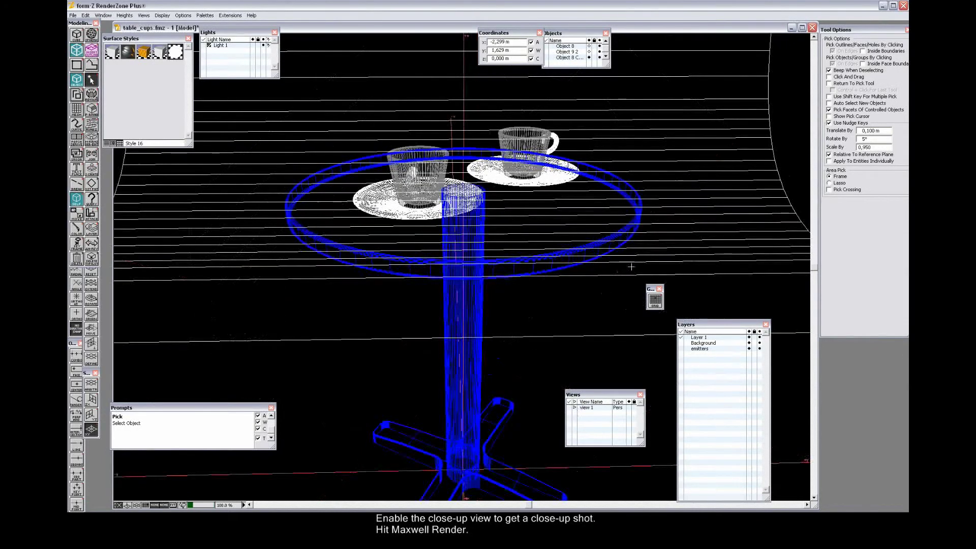
left_click(162, 15)
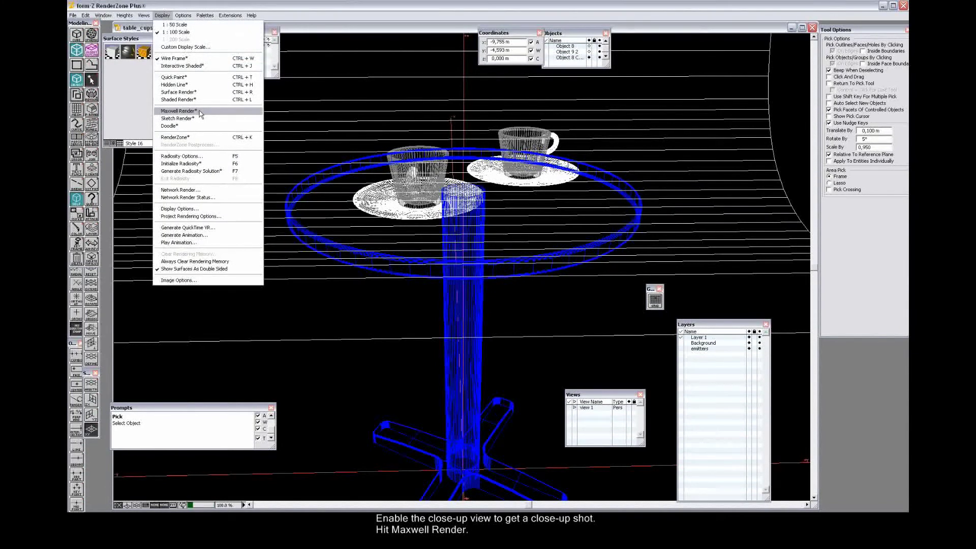
left_click(179, 111)
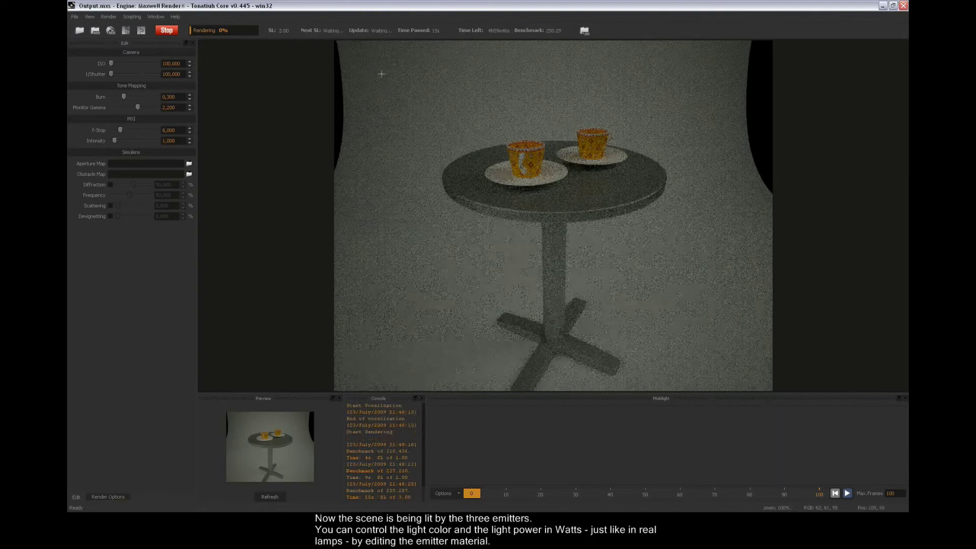
Set 1/Shutter to 80 and lower Monitor Gamma to 2.
left_click(167, 74)
type("8")
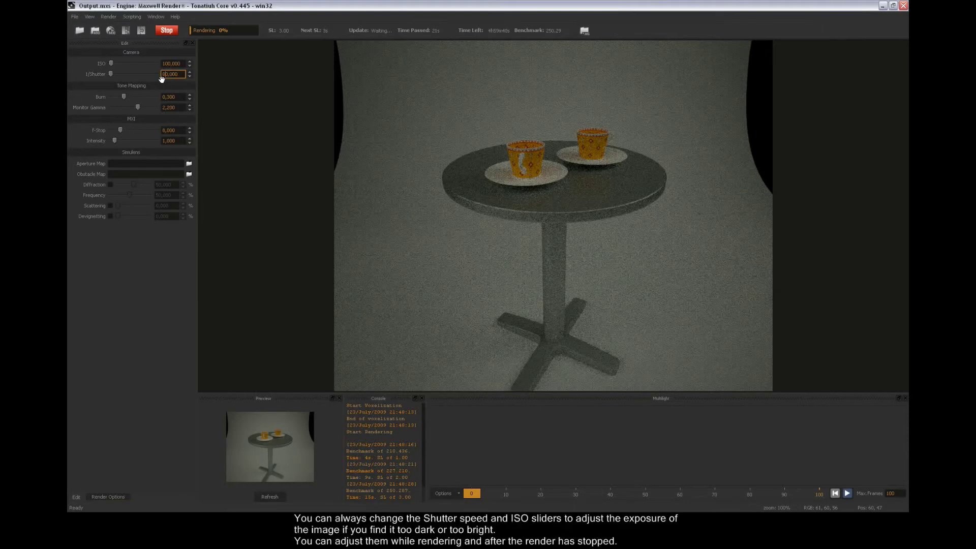
left_click(173, 64)
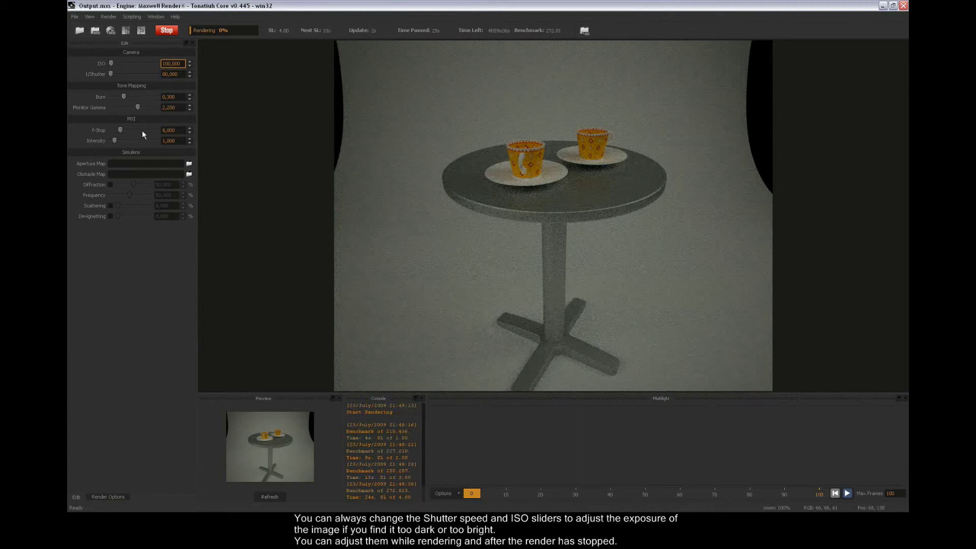
left_click_drag(138, 108, 138, 111)
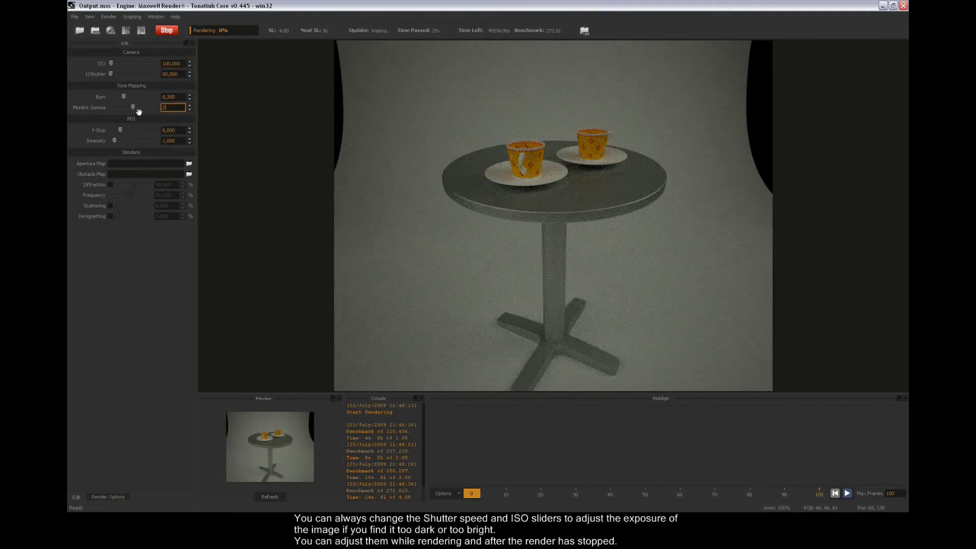
left_click(174, 96)
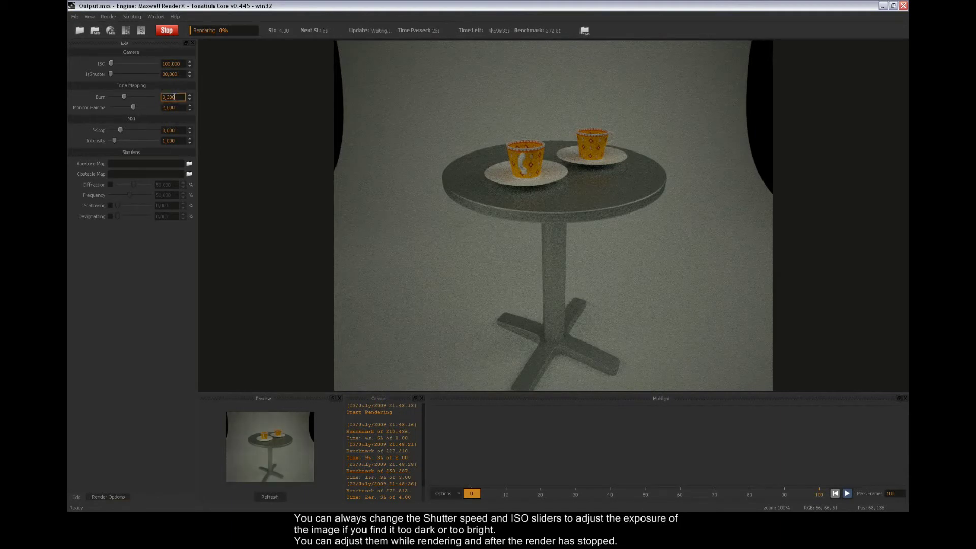
Retype the 1/Shutter value to 60 for a brighter exposure.
left_click(162, 73)
key("Delete")
type("3")
key("Delete")
type("6")
key("shift+Tab")
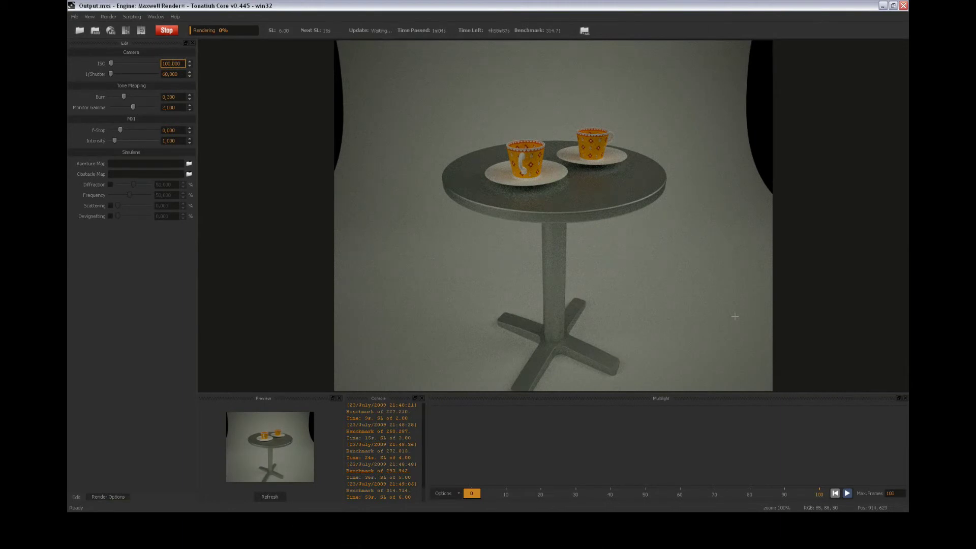
Quit Maxwell Render while it is still rendering.
left_click(903, 5)
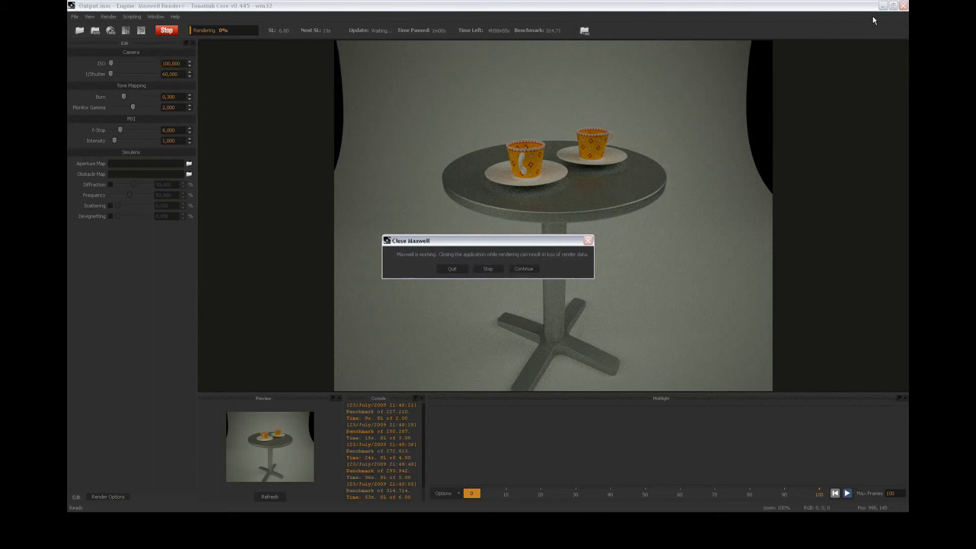
left_click(450, 271)
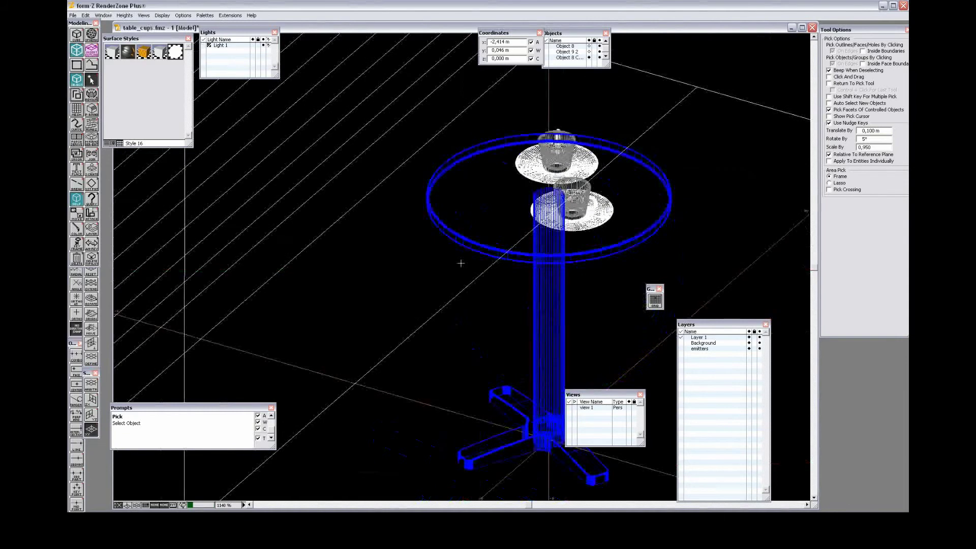
scroll(460, 263, "down", 5)
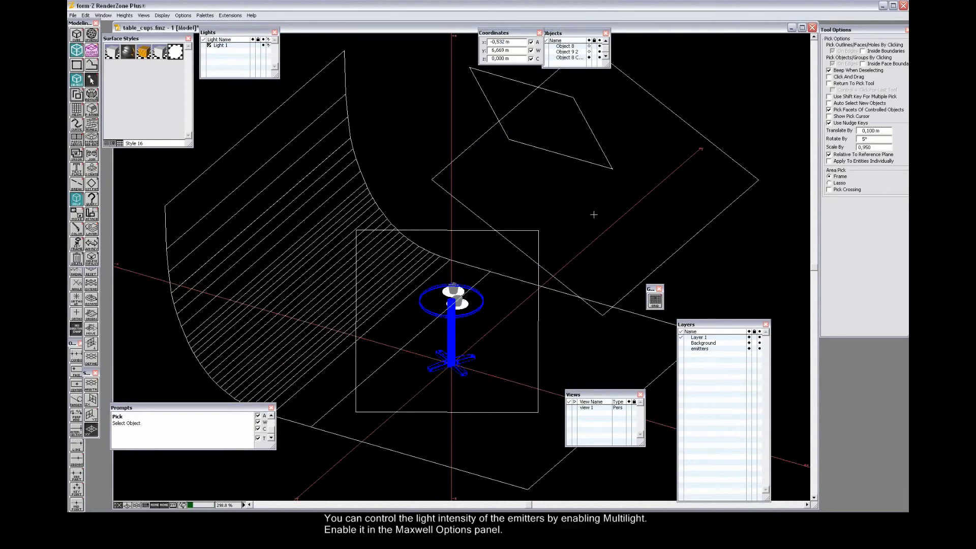
Enable Multilight in Maxwell Render Options, close the dialogs, and return to view 1.
left_click(162, 16)
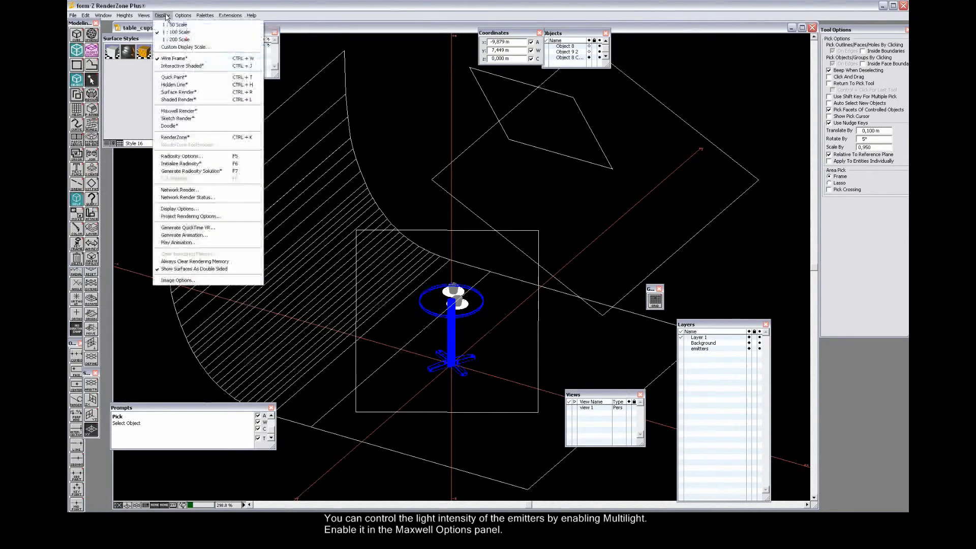
left_click(196, 211)
left_click(488, 289)
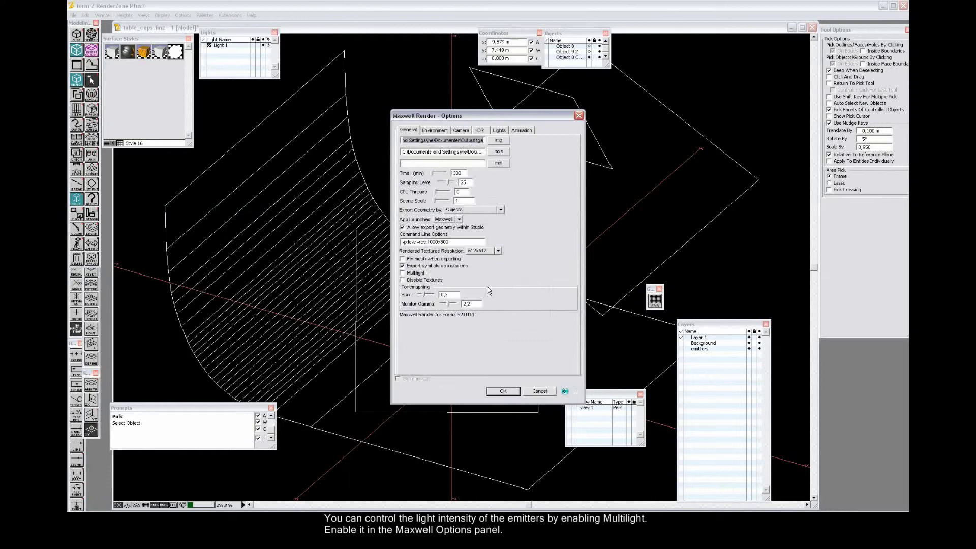
left_click(403, 273)
left_click(502, 393)
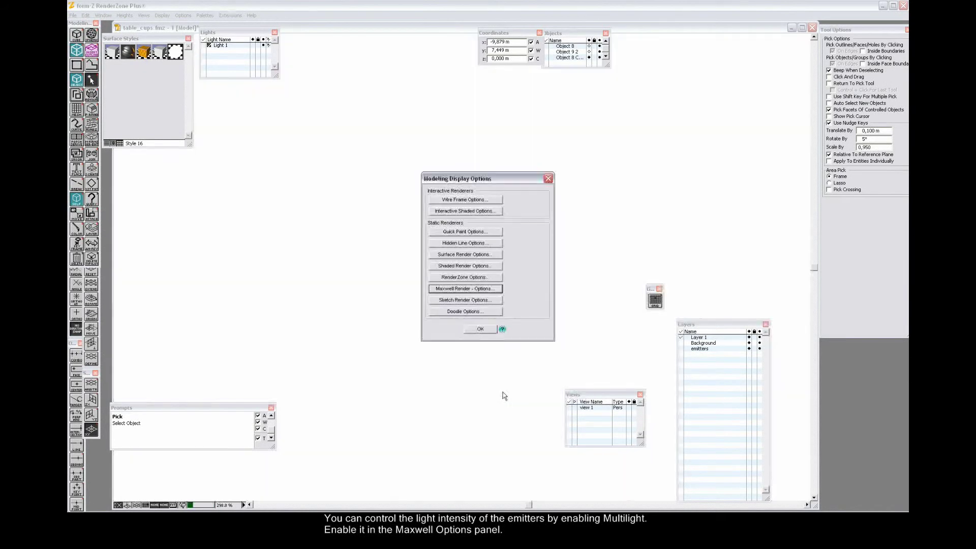
left_click(479, 330)
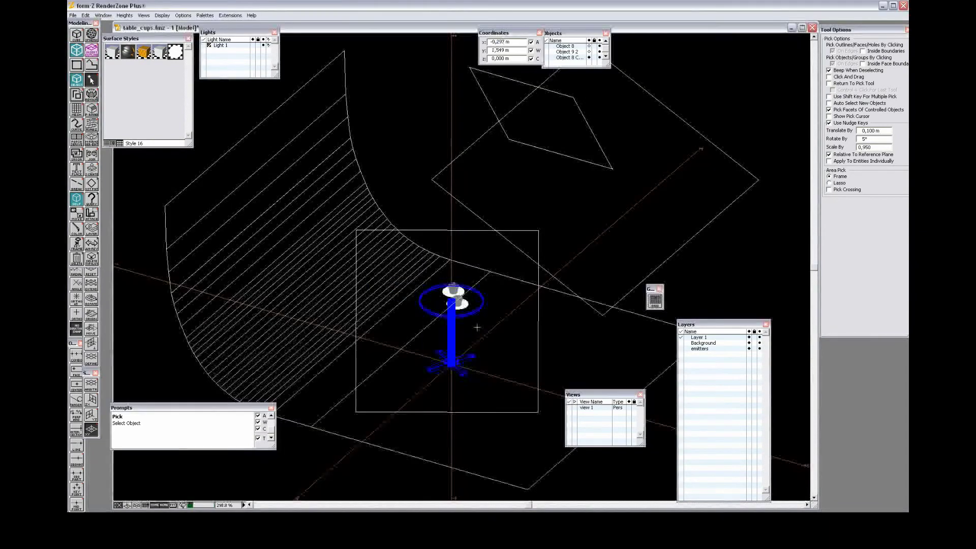
left_click(575, 408)
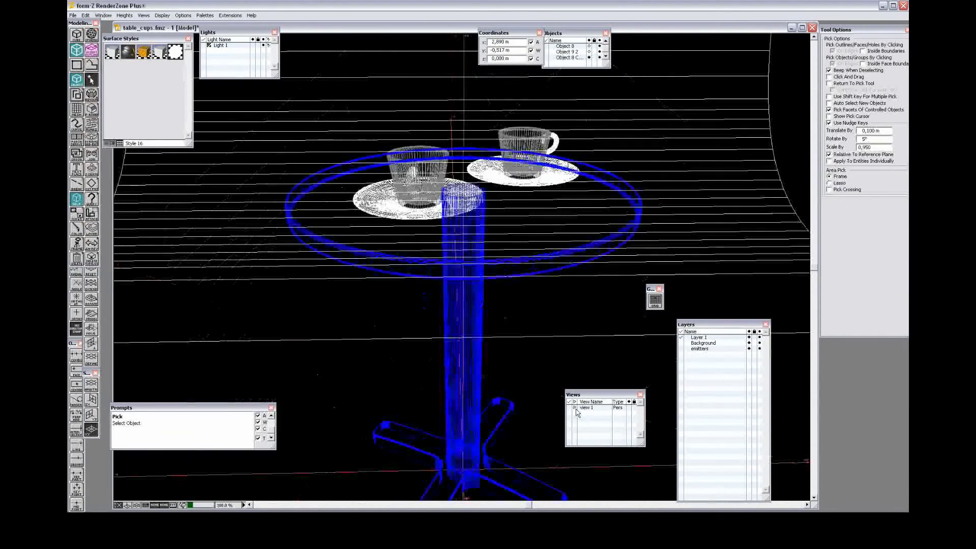
left_click(163, 16)
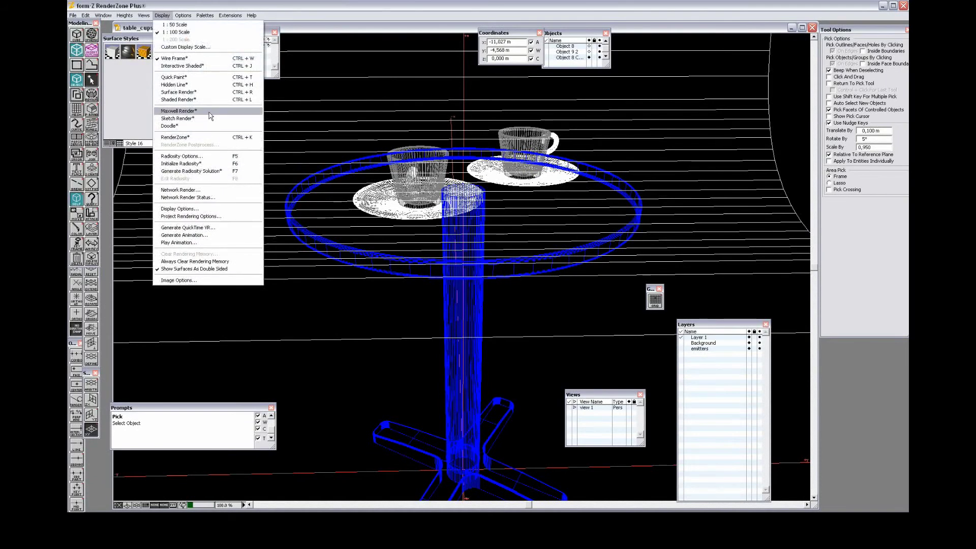
Start the Multilight render and drag the Style 16 emitter slider up to brighten it.
key("Escape")
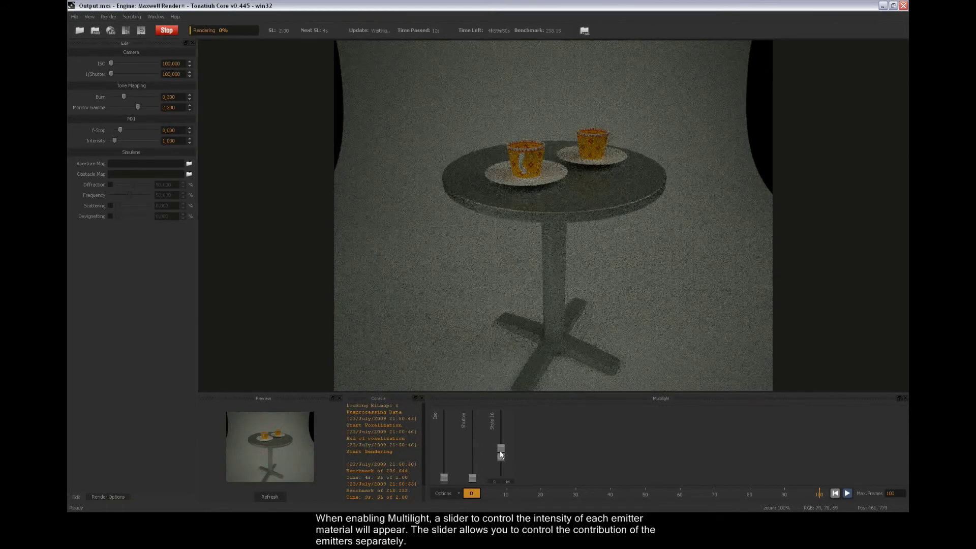
mouse_move(501, 450)
left_mouse_down()
mouse_move(503, 437)
mouse_move(503, 453)
left_mouse_up()
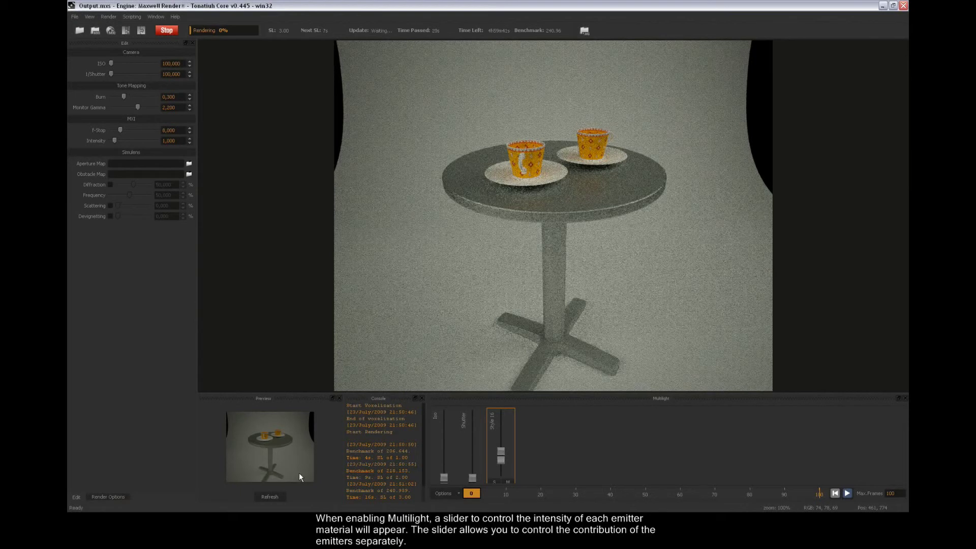
left_click_drag(503, 461, 499, 426)
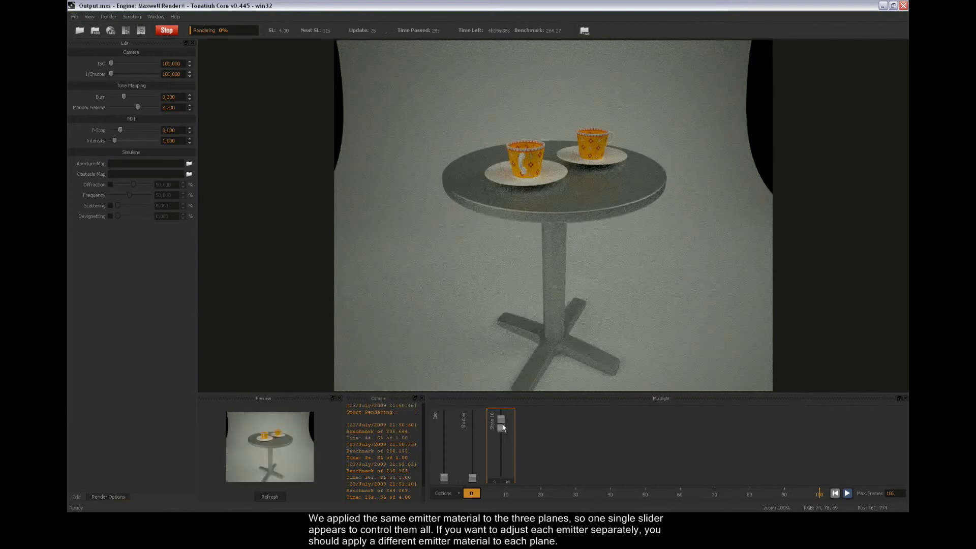
left_click_drag(503, 421, 503, 417)
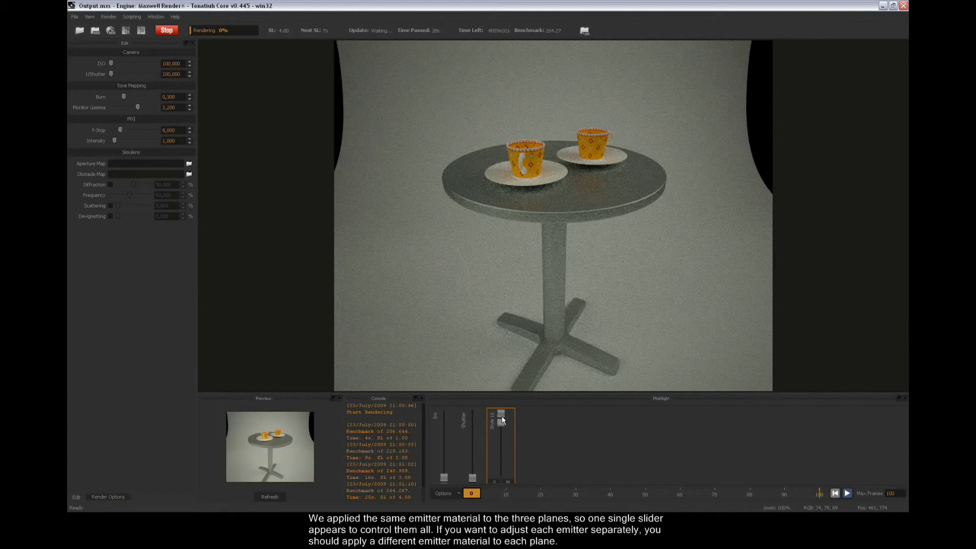
Toggle Style 16 mute and solo, then turn its emitter intensity nearly off.
left_click(507, 482)
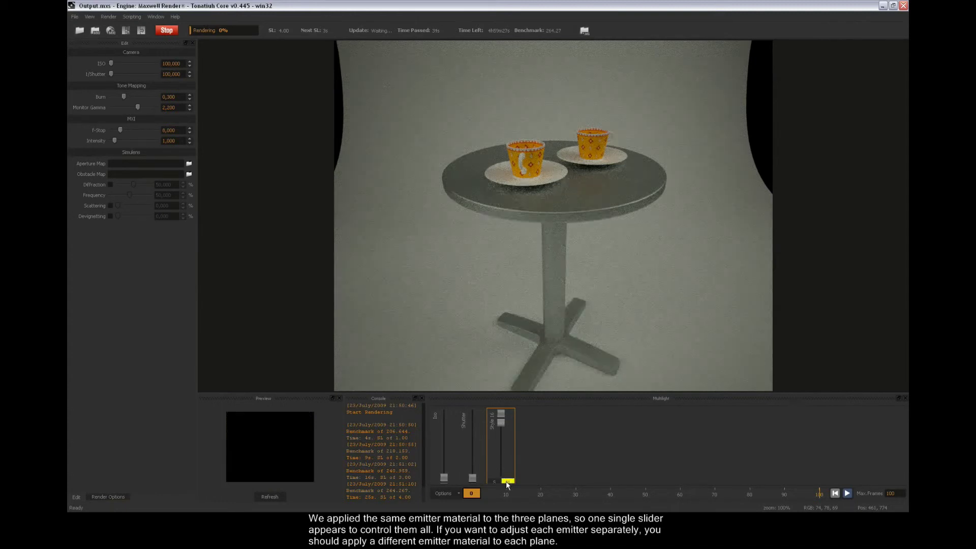
left_click(507, 481)
left_click(497, 481)
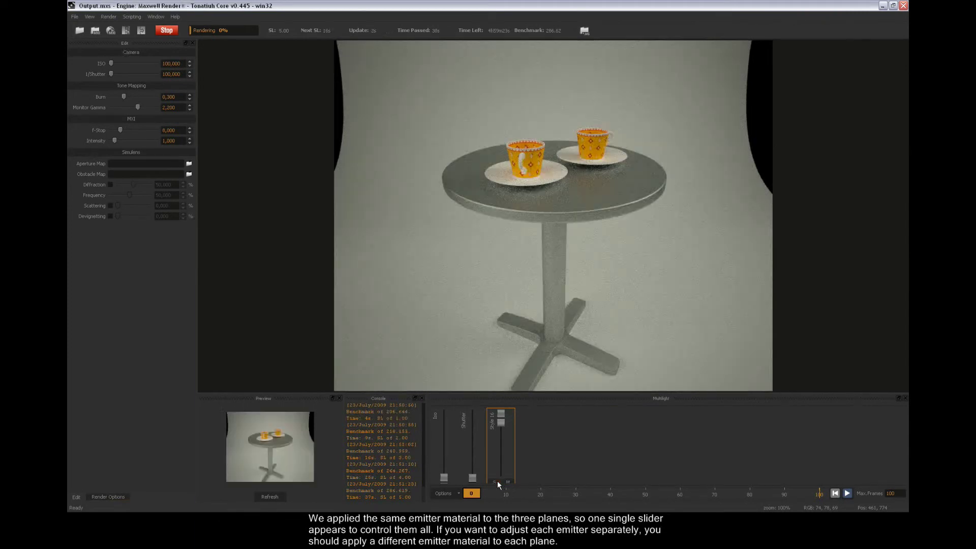
left_click_drag(502, 422, 501, 445)
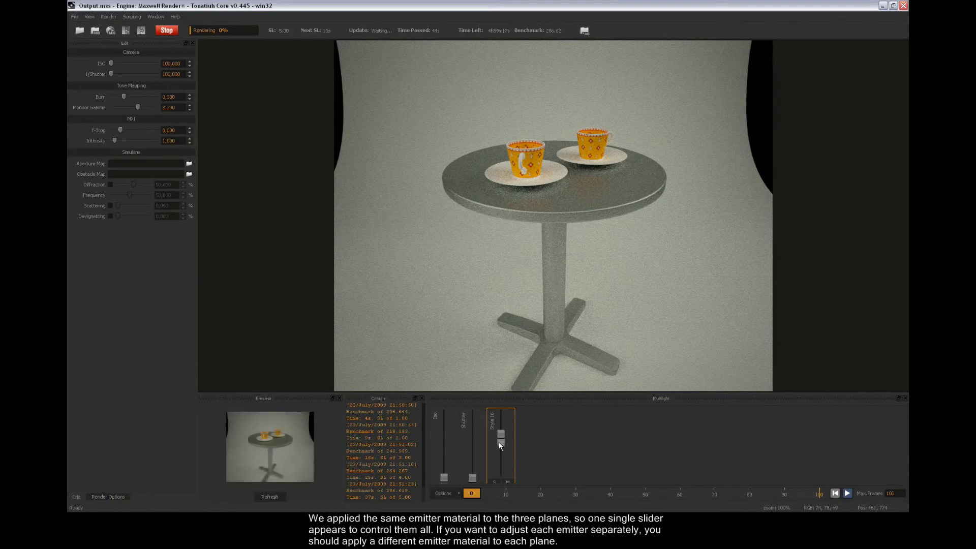
Adjust the Shutter and ISO sliders to 1/Shutter 186 and ISO 954, then close Maxwell.
mouse_move(472, 478)
left_mouse_down()
mouse_move(473, 448)
mouse_move(474, 472)
left_mouse_up()
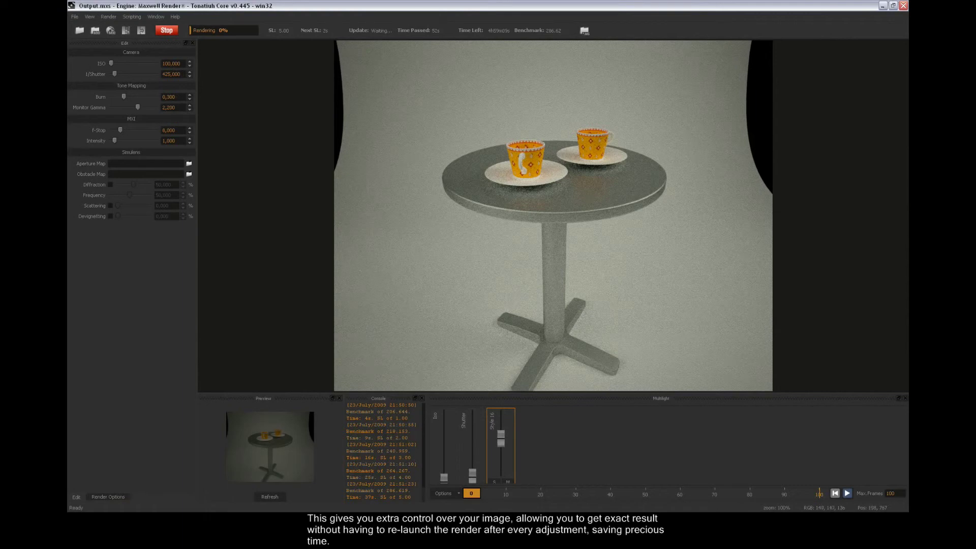
left_click_drag(477, 481, 447, 462)
left_click_drag(503, 446, 472, 477)
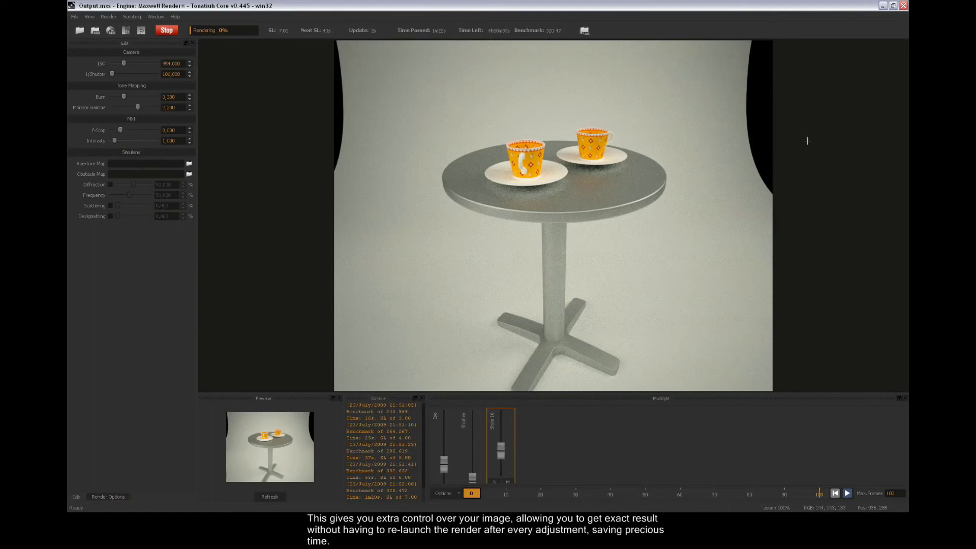
left_click(904, 6)
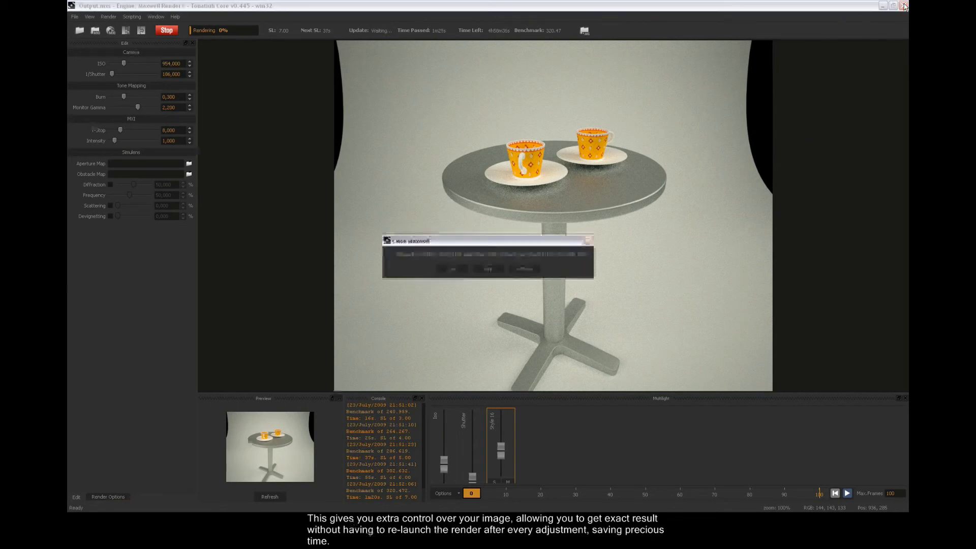
Quit Maxwell and review the Maxwell Camera tab: f-Stop 8, circular diaphragm.
left_click(450, 269)
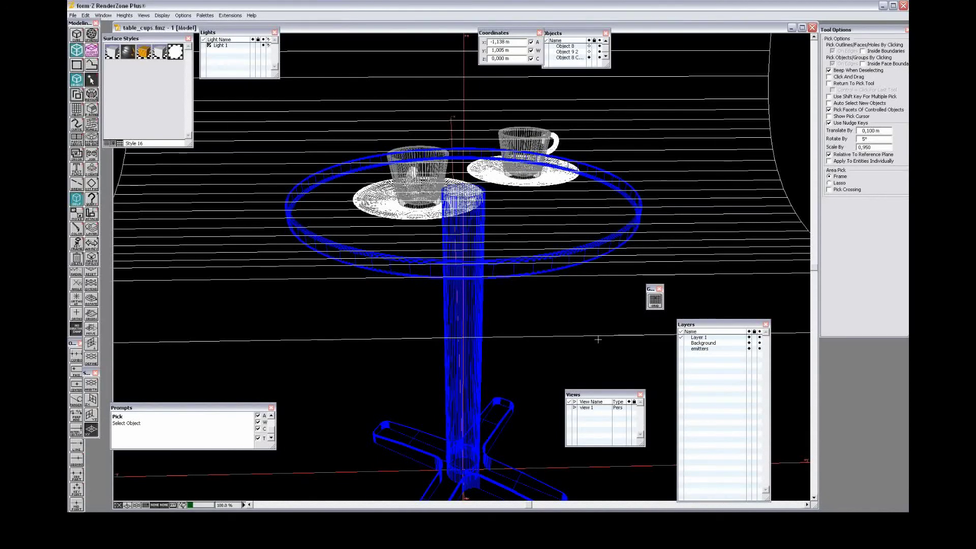
left_click(162, 15)
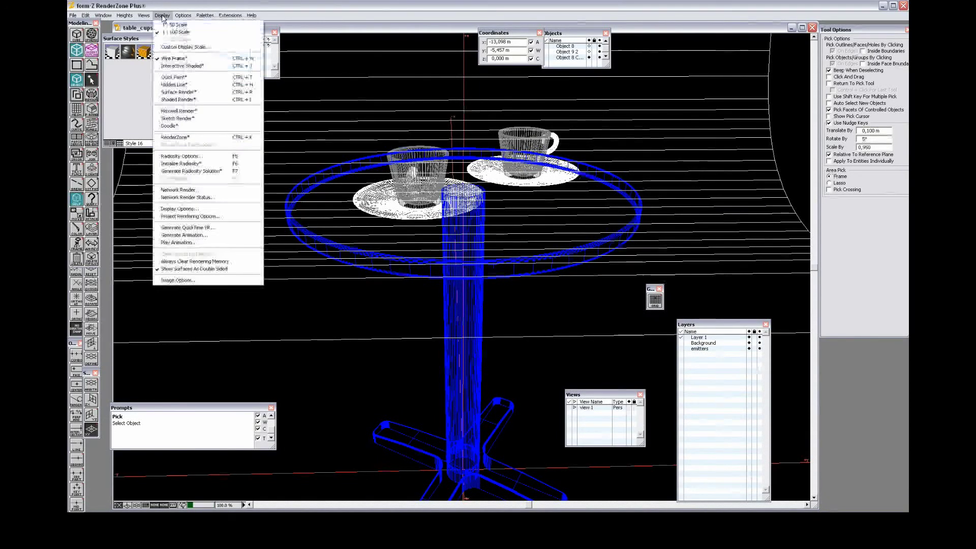
left_click(205, 210)
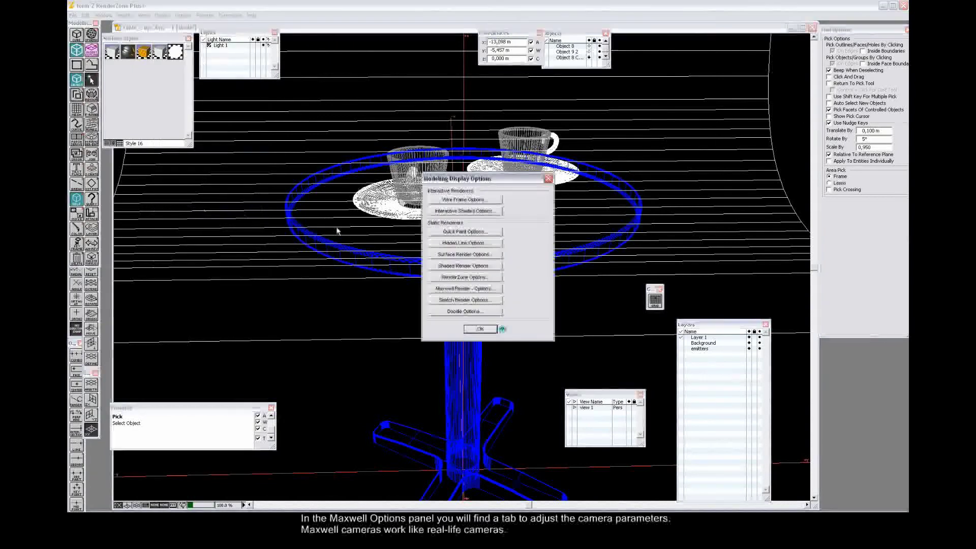
left_click(480, 289)
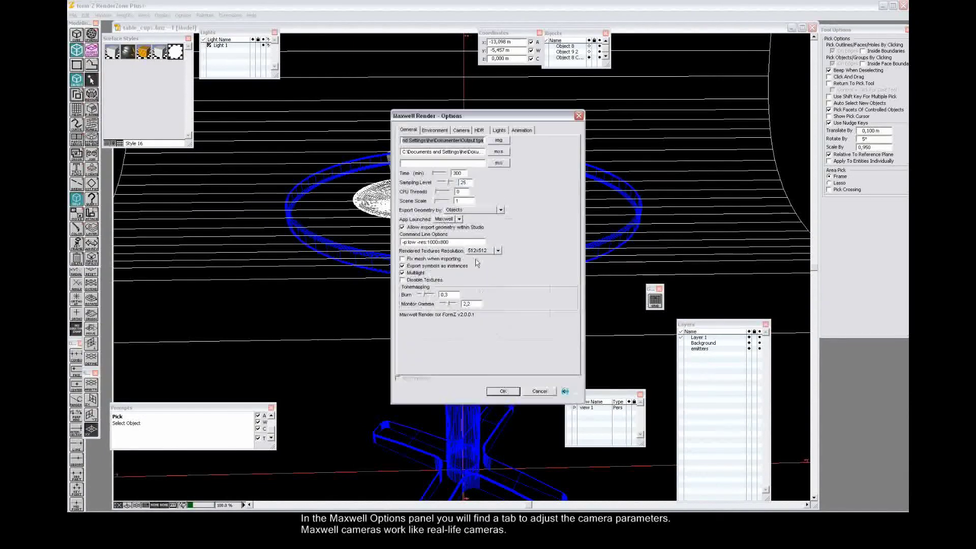
left_click(460, 131)
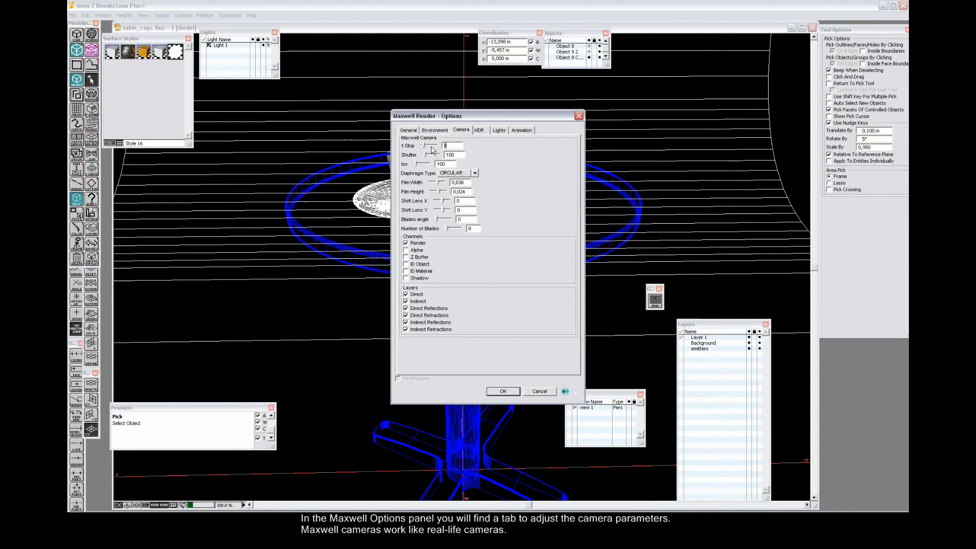
left_click(473, 174)
left_click(492, 171)
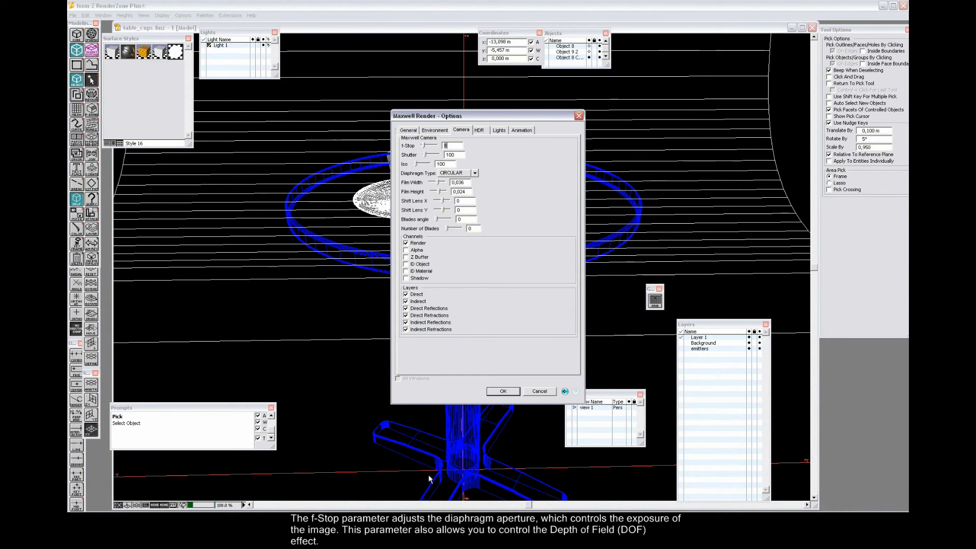
key("alt+Tab")
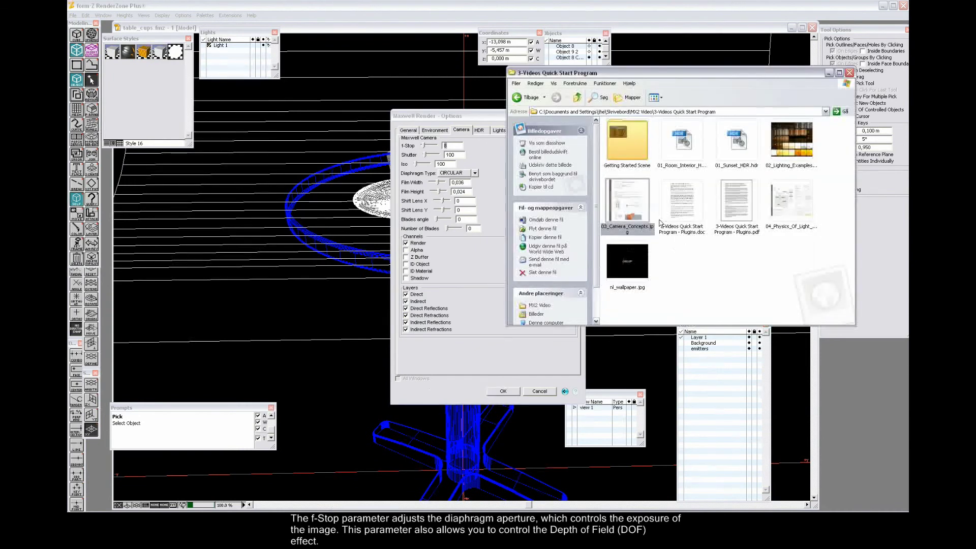
Open 03_Camera_Concepts.jpg from the Quick Start Program folder in ACDSee Quick View.
double_click(627, 202)
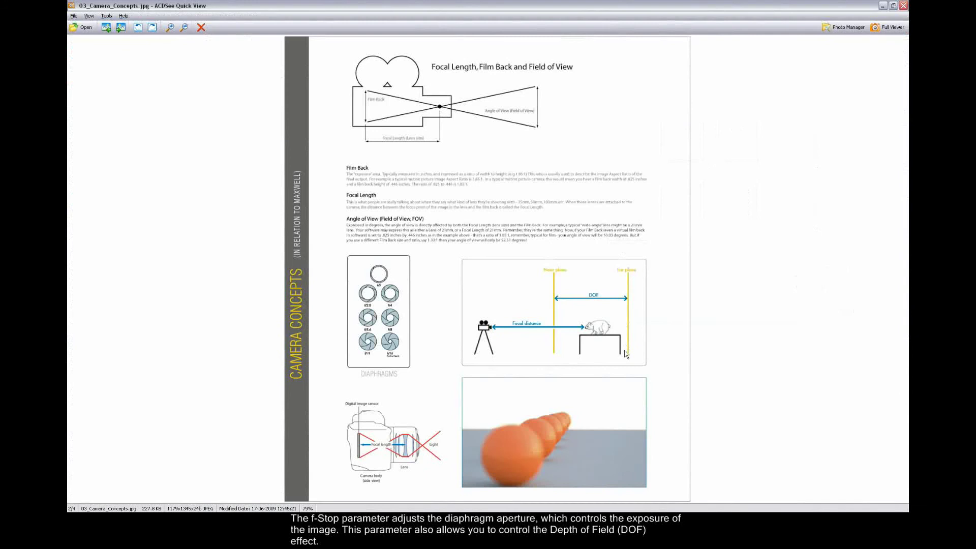